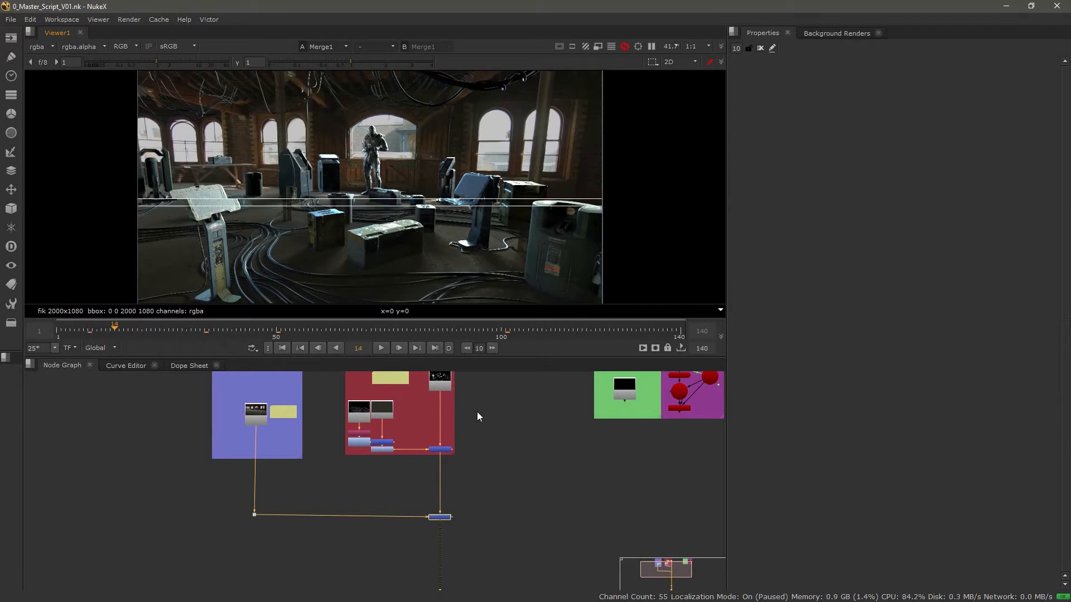
Display the plate's Read node in the viewer, scrub through the shot and return to frame 1.
click(252, 410)
key(1)
scroll(419, 145, up, 5)
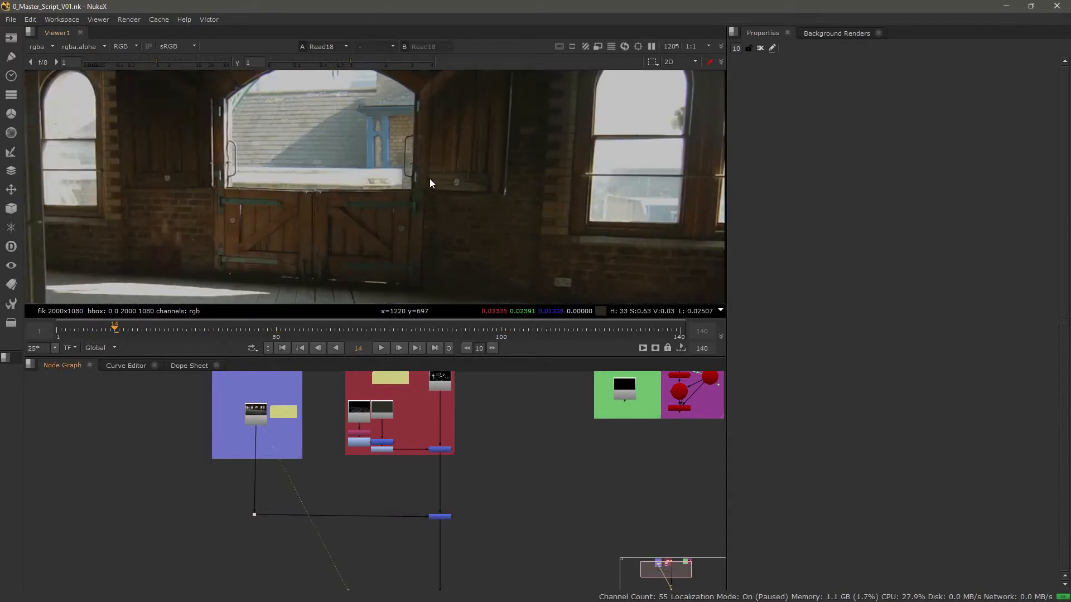
click(299, 335)
drag(297, 342, 137, 337)
click(282, 348)
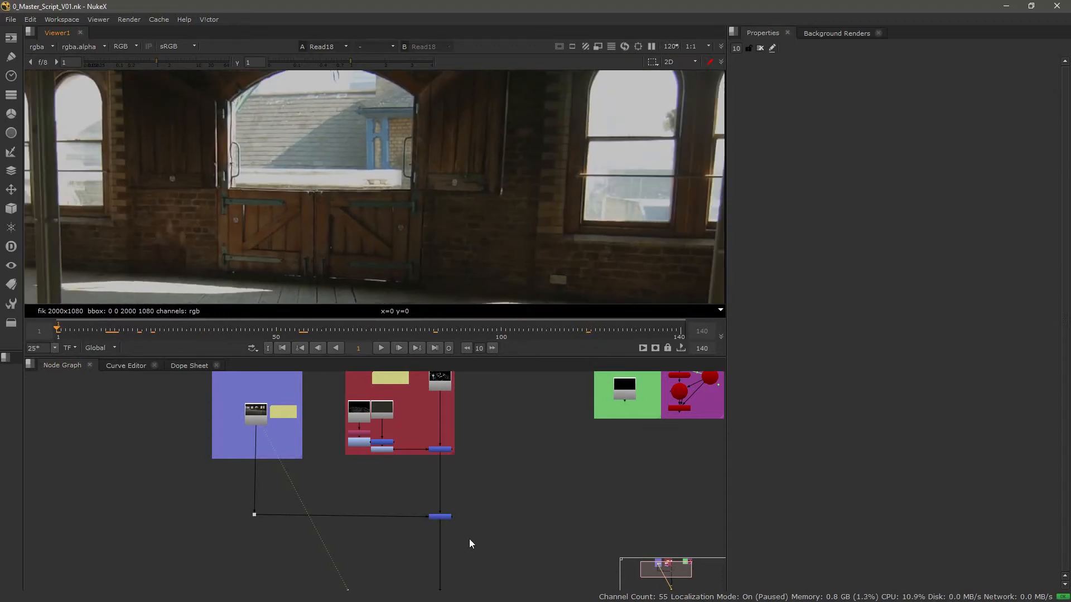
Display the final Merge node in the viewer and inspect the plate combined with the 3D elements.
click(440, 516)
key(1)
scroll(340, 182, down, 2)
scroll(338, 184, down, 3)
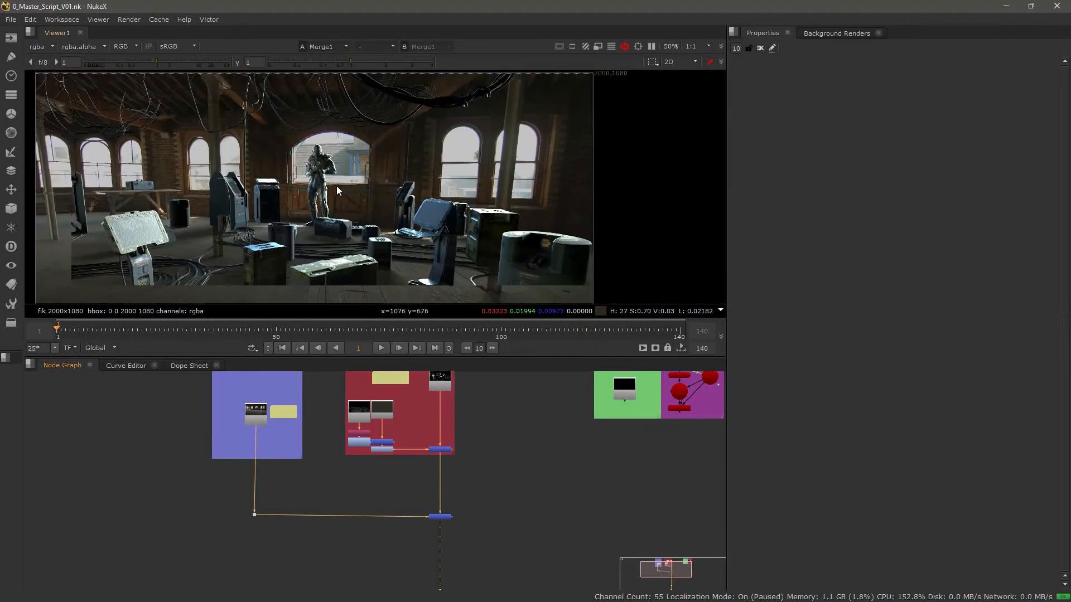
scroll(350, 149, up, 2)
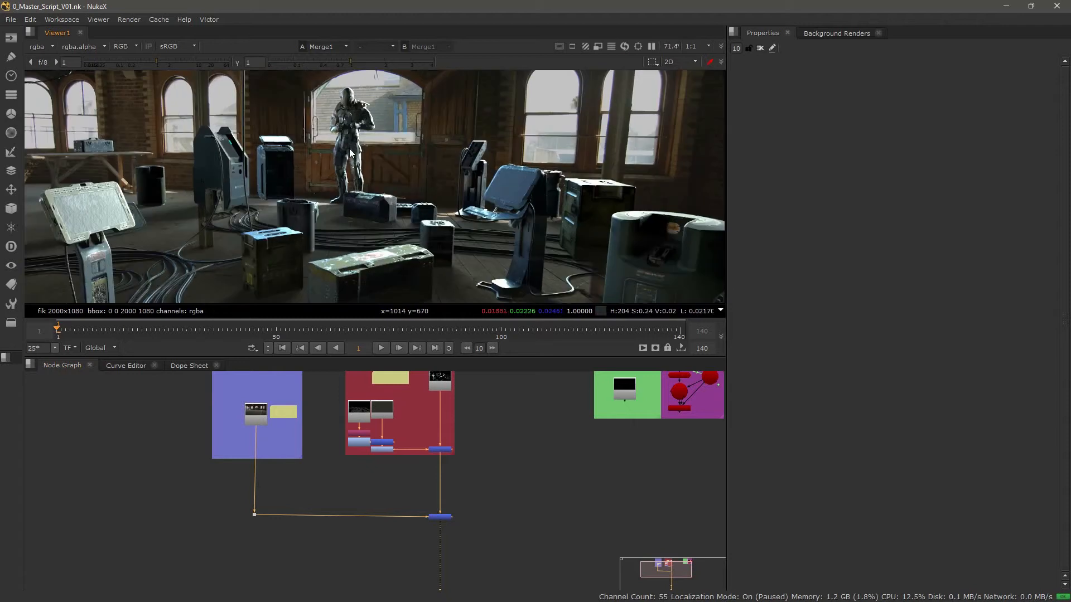
middle_drag(340, 134, 335, 167)
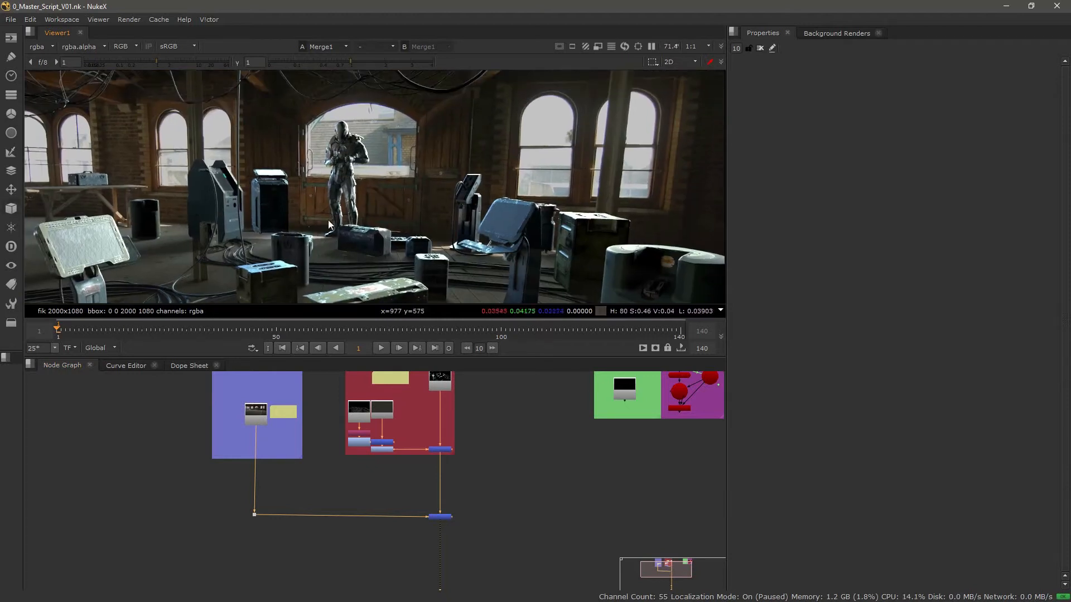
Examine the Plate, 3D, Mattes and CamTrack backdrops and the nodes they contain in the node graph.
scroll(445, 460, down, 2)
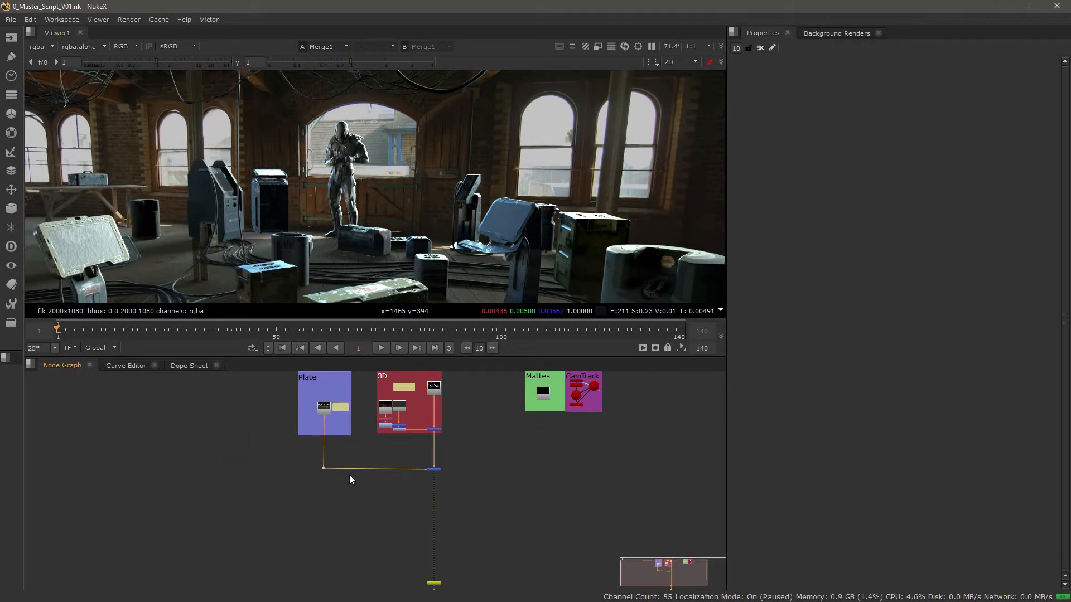
mouse_move(341, 529)
middle_down()
mouse_move(339, 516)
mouse_move(332, 546)
middle_up()
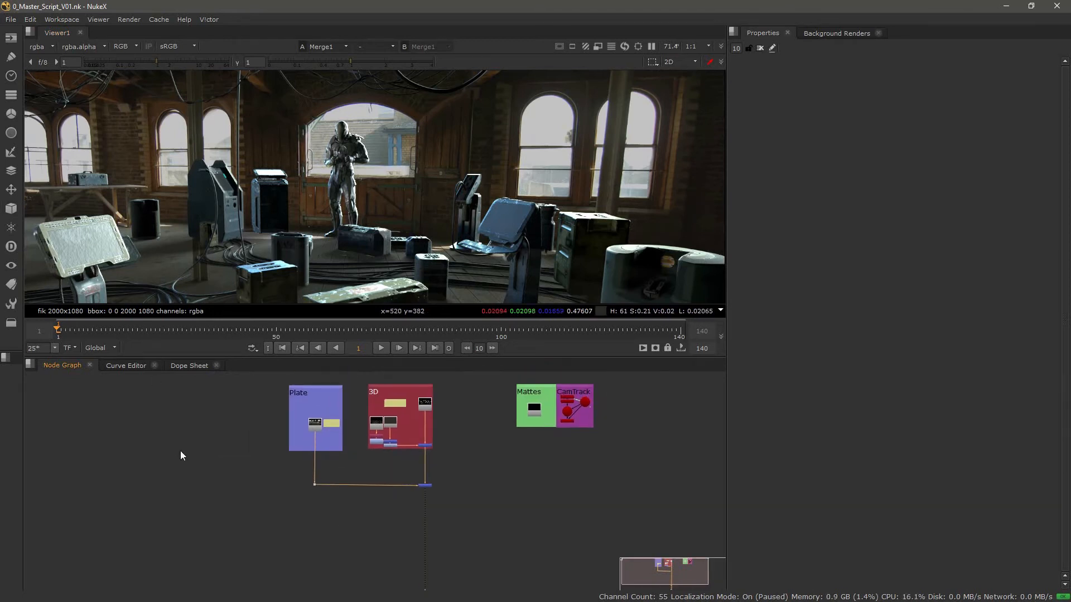
drag(251, 380, 354, 466)
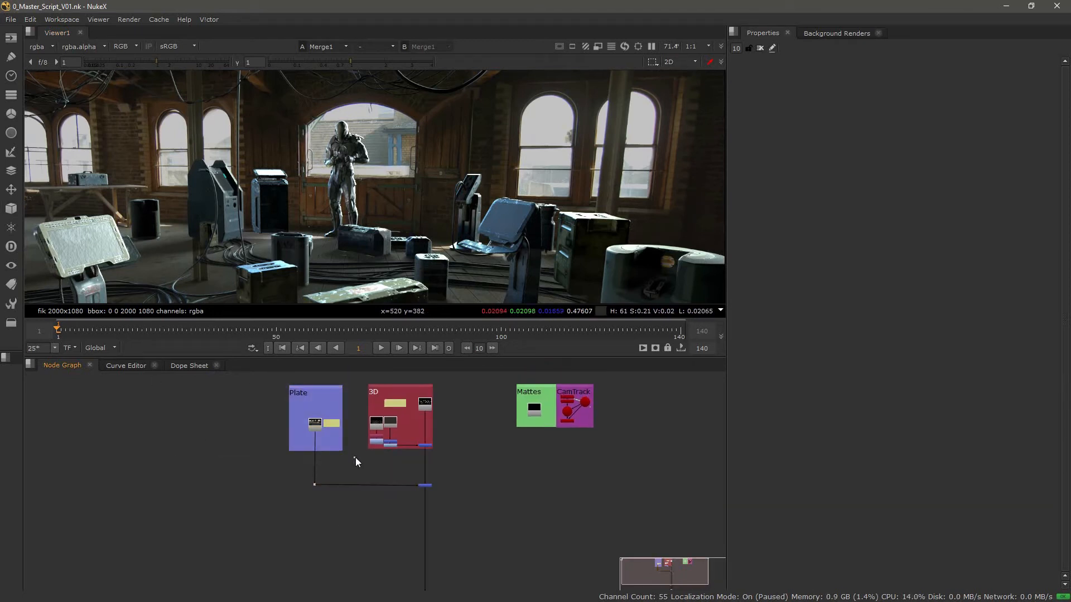
drag(352, 377, 459, 446)
scroll(413, 446, up, 2)
scroll(346, 460, up, 2)
drag(278, 405, 580, 537)
click(580, 537)
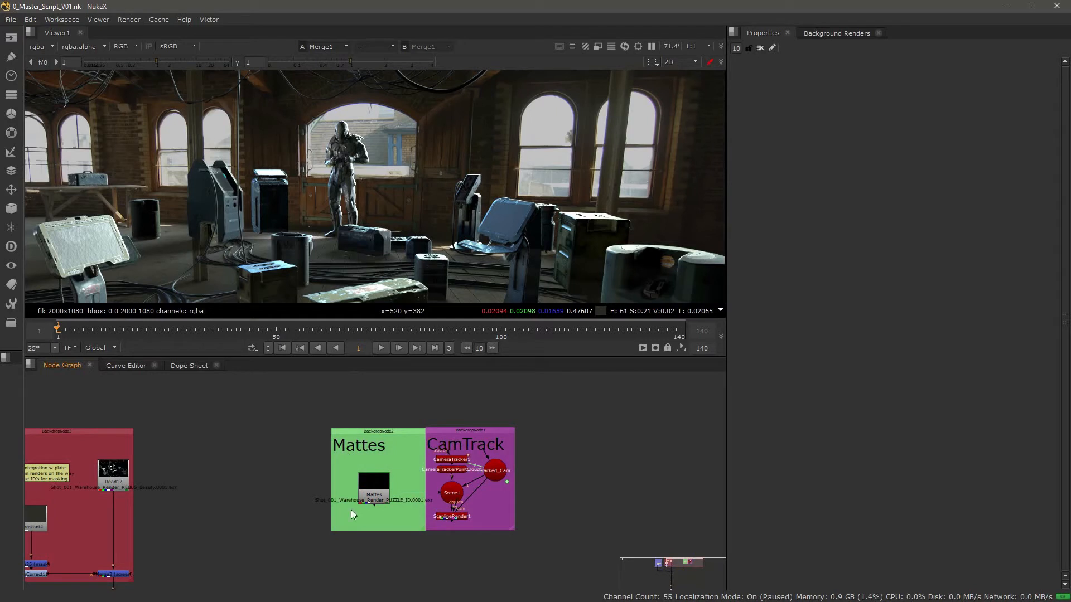
drag(430, 384, 628, 575)
drag(229, 387, 431, 571)
click(272, 480)
scroll(598, 535, down, 5)
middle_drag(478, 546, 445, 454)
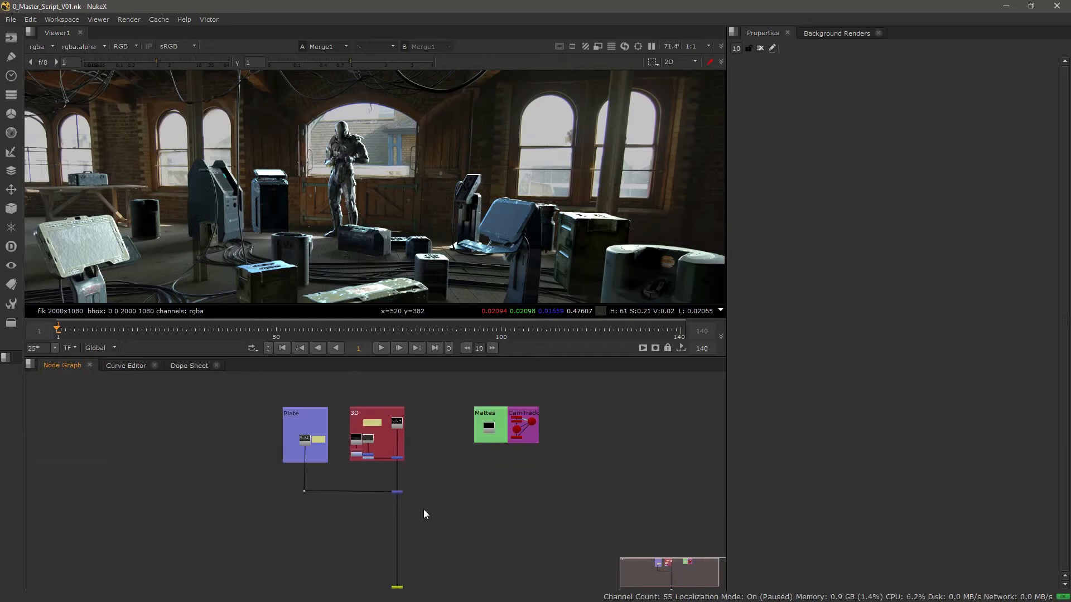
Follow the main comp branch from the Plate and 3D backdrops down to the nodes at its end.
scroll(390, 519, up, 3)
scroll(376, 521, up, 1)
middle_drag(390, 389, 389, 373)
drag(420, 541, 429, 568)
scroll(341, 451, down, 4)
middle_drag(343, 443, 344, 499)
click(320, 481)
drag(319, 482, 436, 539)
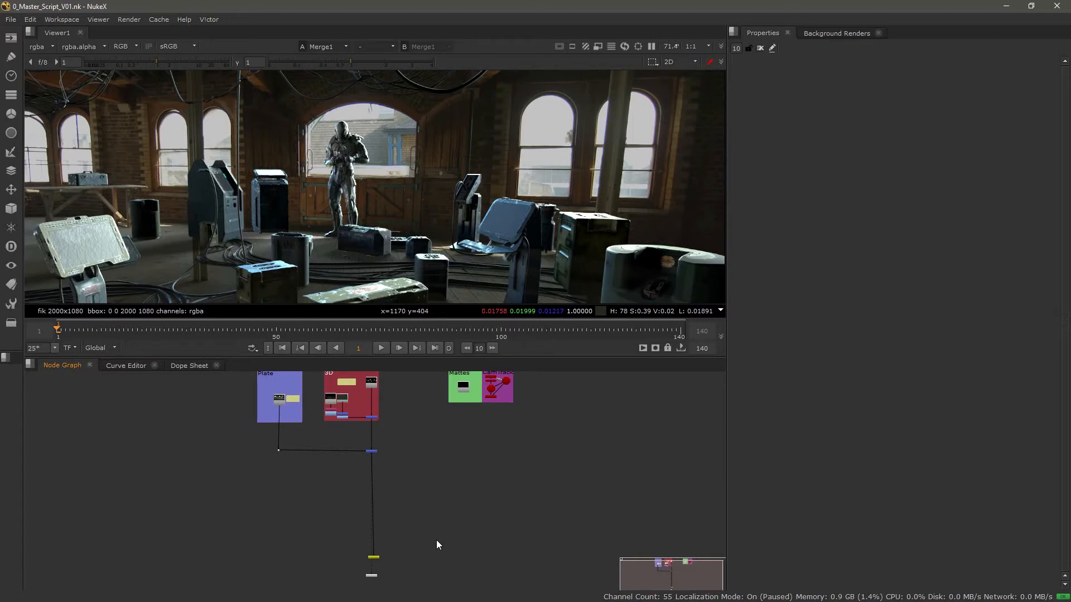
scroll(330, 473, up, 5)
scroll(315, 462, up, 2)
scroll(144, 419, down, 5)
drag(152, 395, 227, 549)
drag(213, 390, 329, 530)
click(355, 508)
middle_drag(244, 551, 315, 416)
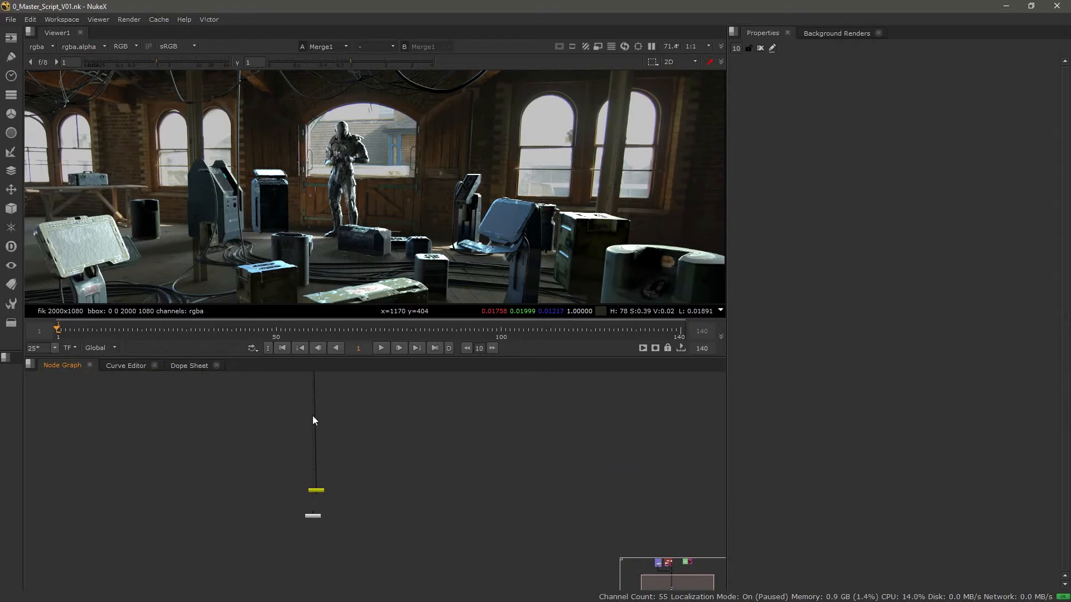
Display the plate's Read node in the viewer, inspect the footage up close and read the sticky note beside the node.
middle_drag(207, 422, 285, 597)
scroll(280, 466, up, 3)
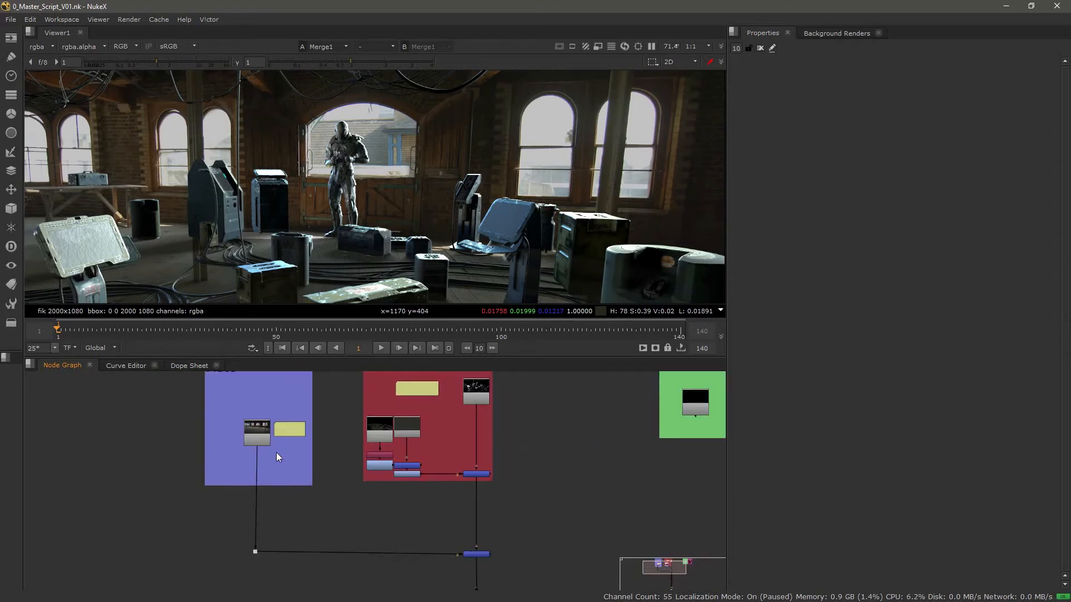
click(257, 438)
key(1)
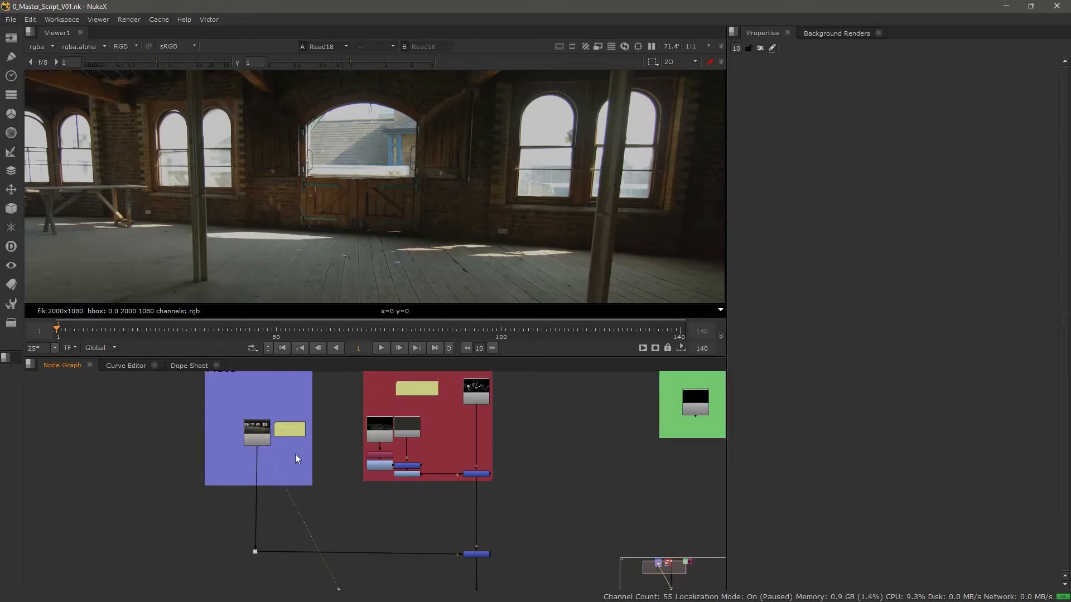
scroll(335, 198, up, 2)
middle_drag(518, 169, 509, 148)
scroll(279, 424, up, 5)
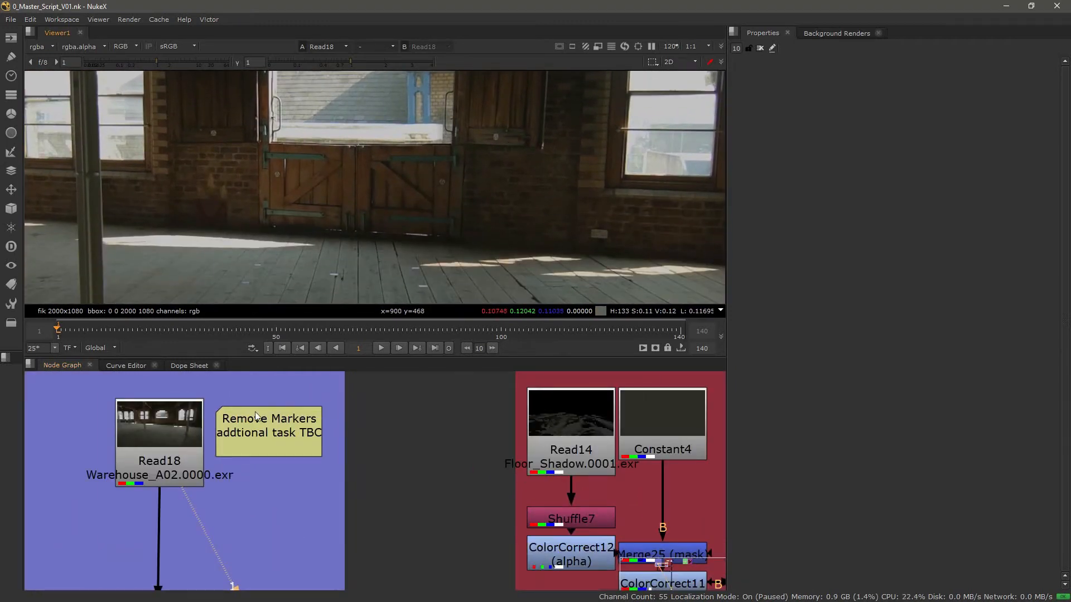
scroll(287, 468, down, 5)
scroll(290, 471, up, 3)
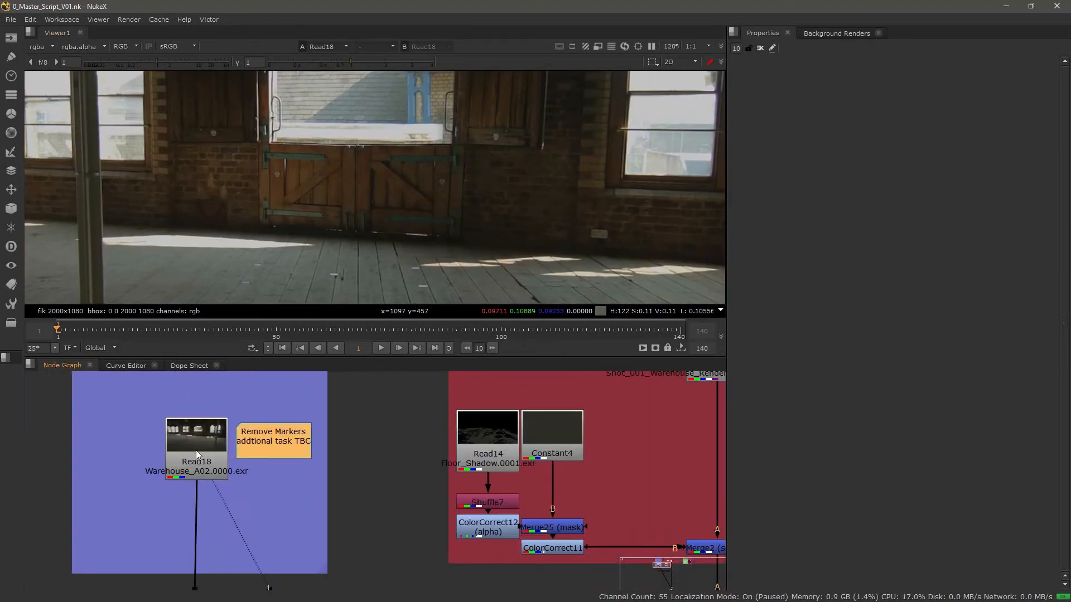
scroll(294, 468, down, 5)
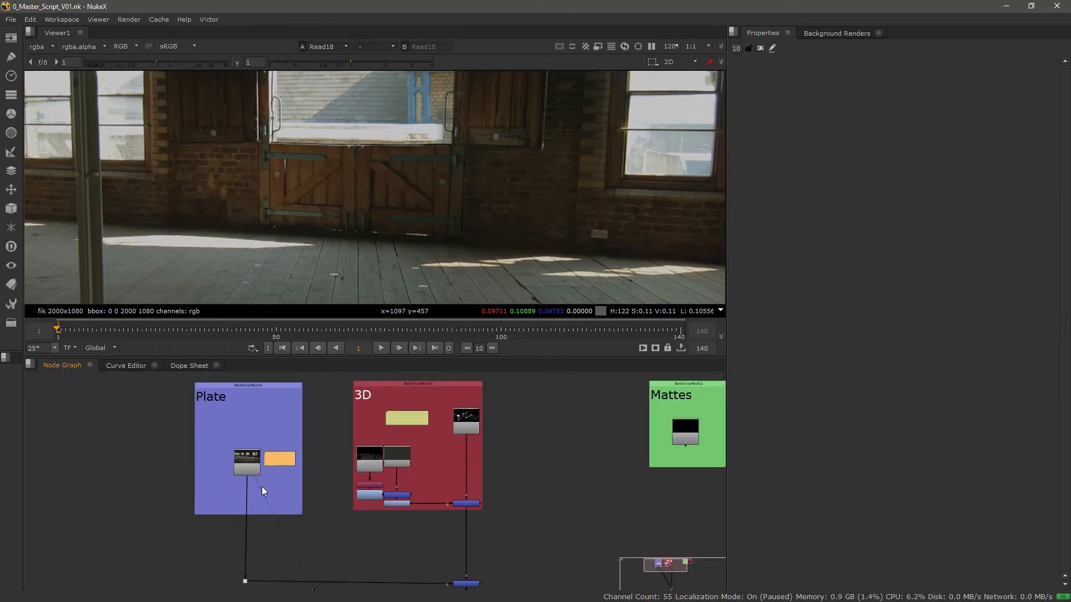
scroll(439, 168, down, 4)
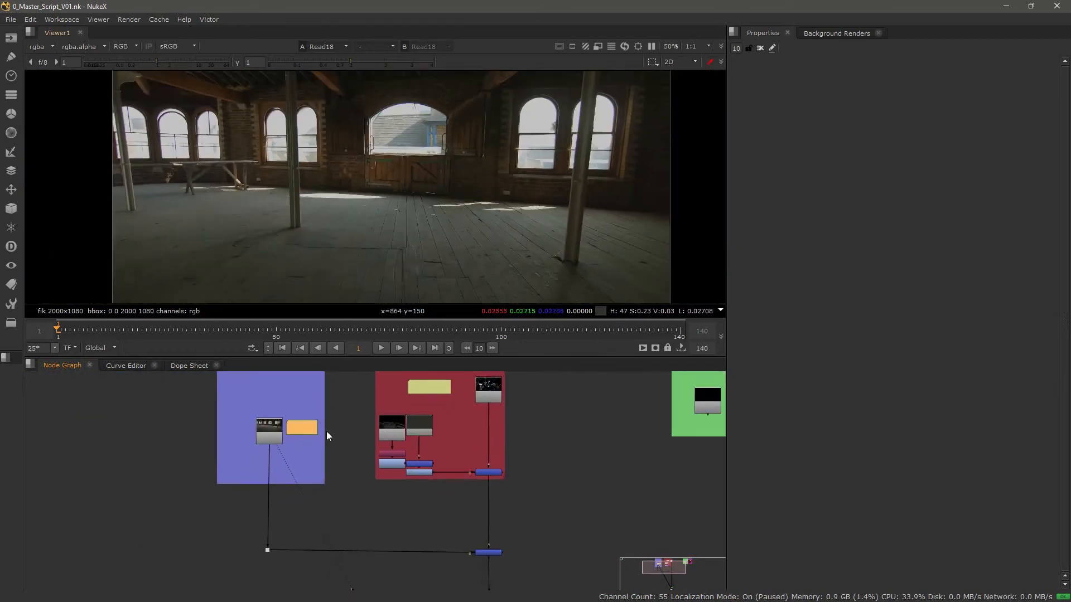
Add a Write node under the plate's Read node and place it slightly lower inside the Plate backdrop.
scroll(285, 457, up, 5)
key(w)
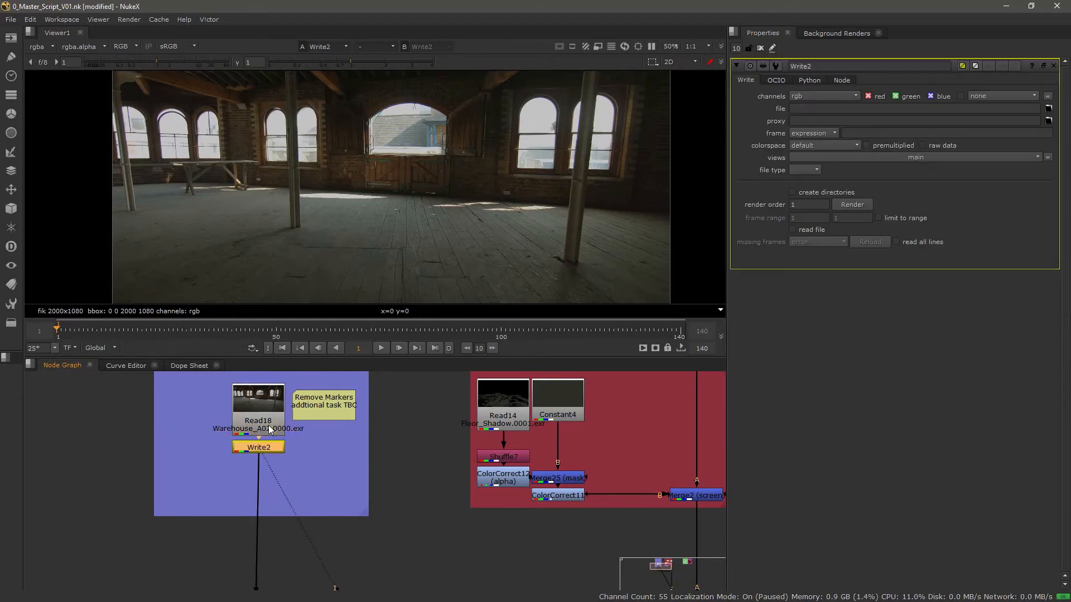
drag(273, 453, 275, 478)
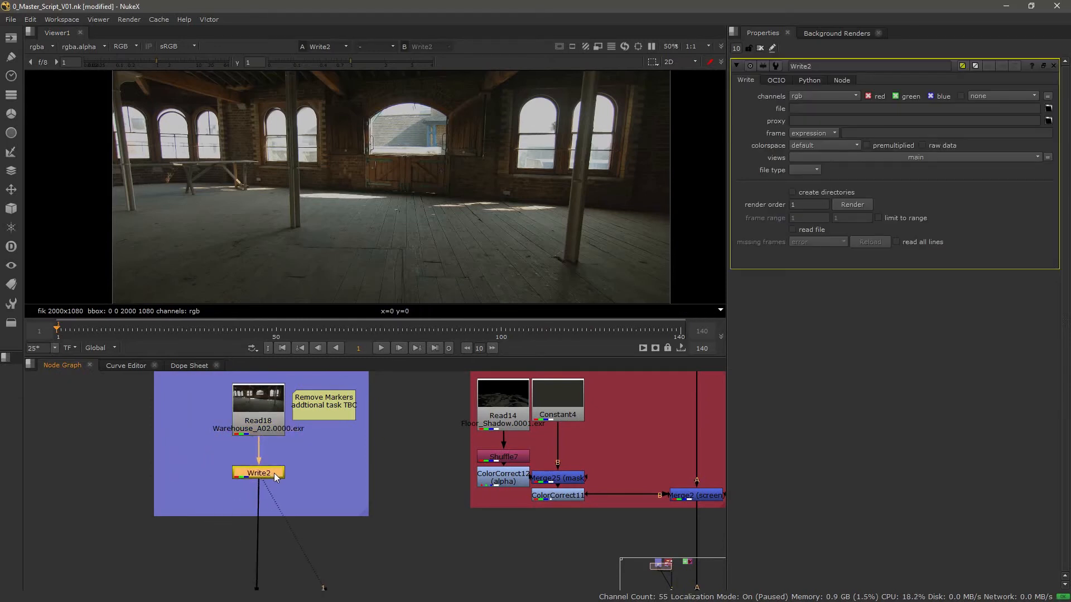
Set the Write node's output file to BG.####.exr in the Outputs/BG folder.
click(1048, 108)
click(551, 311)
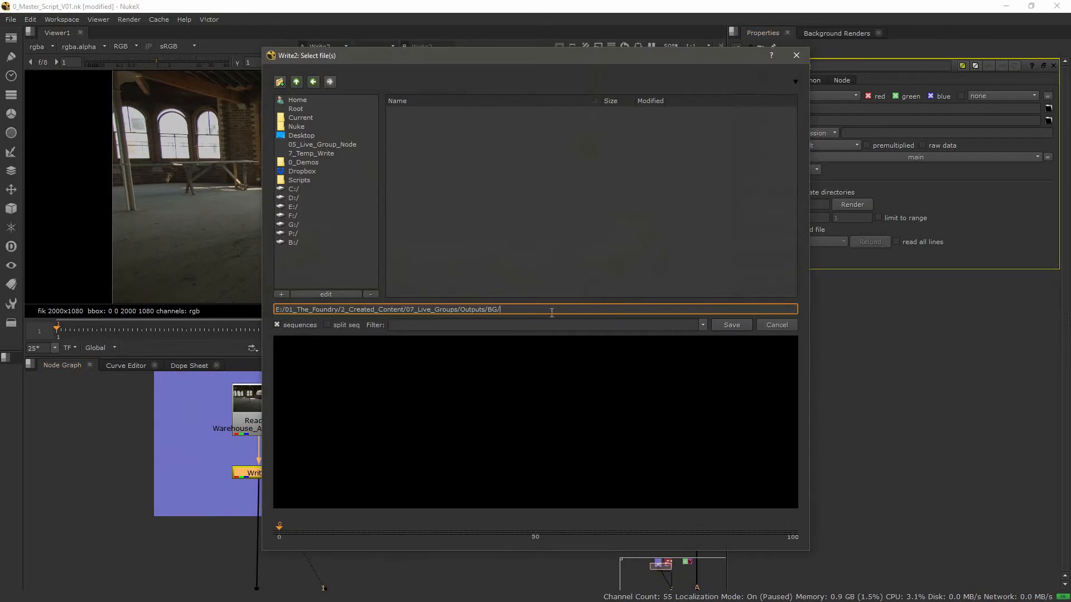
text(BG.####.exr)
key(Return)
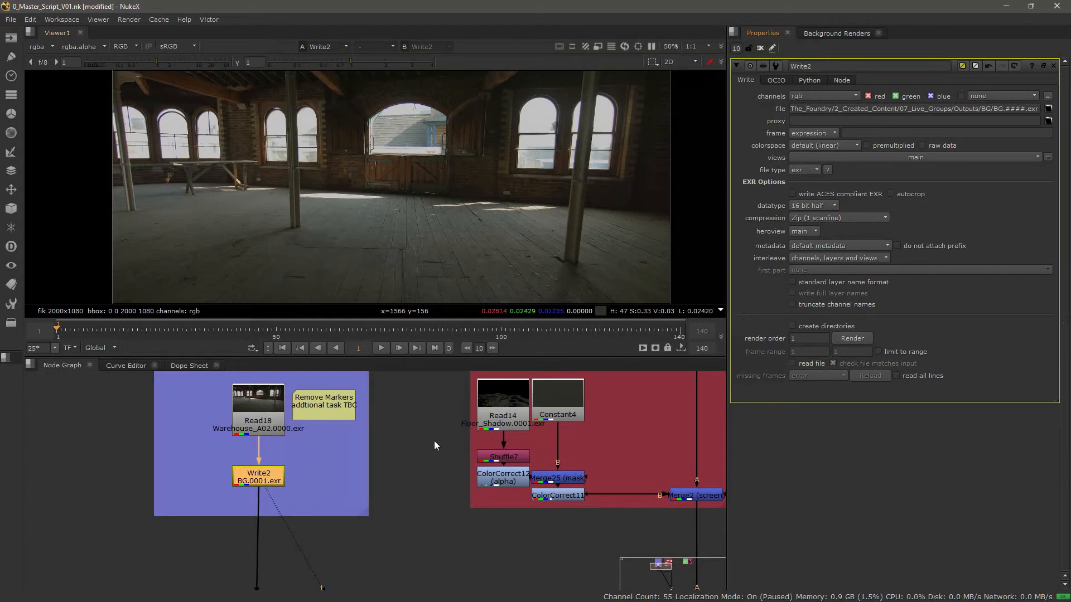
Set the Write node's EXR compression to DWAB and check the available channel options.
middle_drag(384, 438, 298, 506)
middle_drag(172, 513, 253, 439)
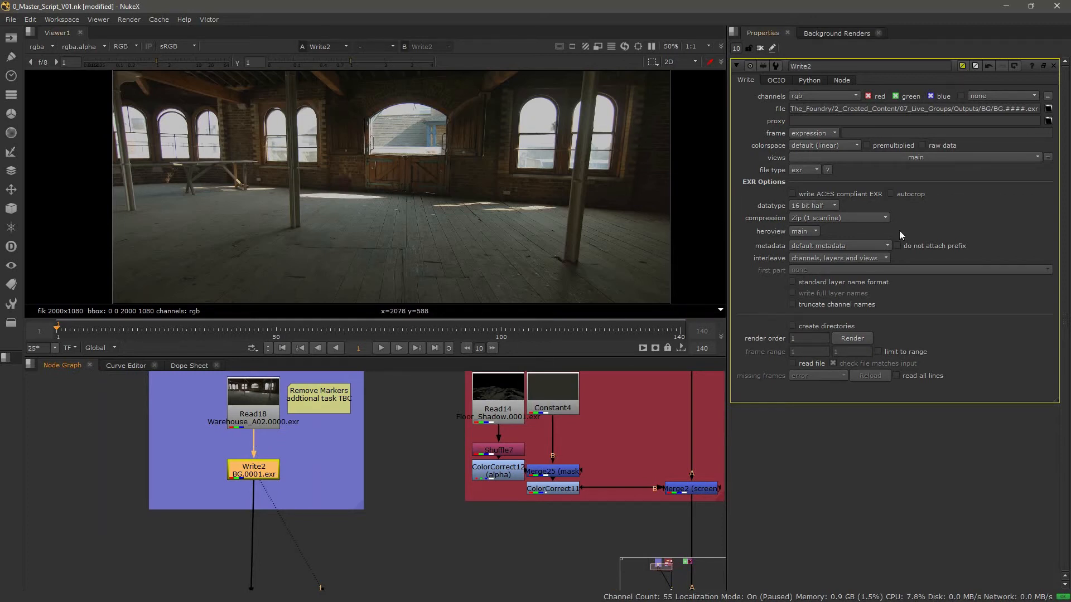
click(859, 218)
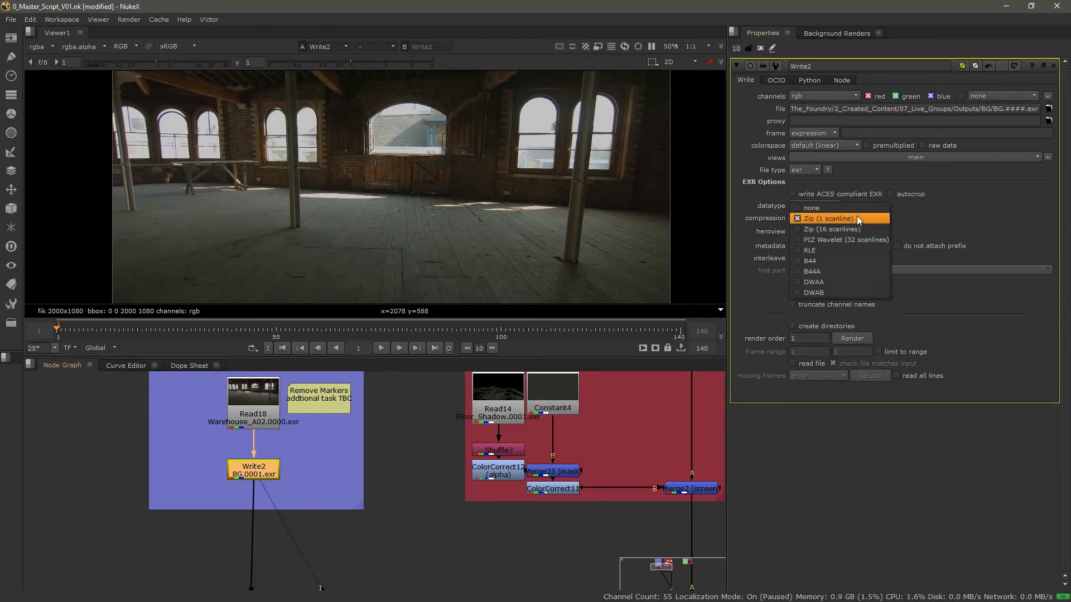
click(838, 294)
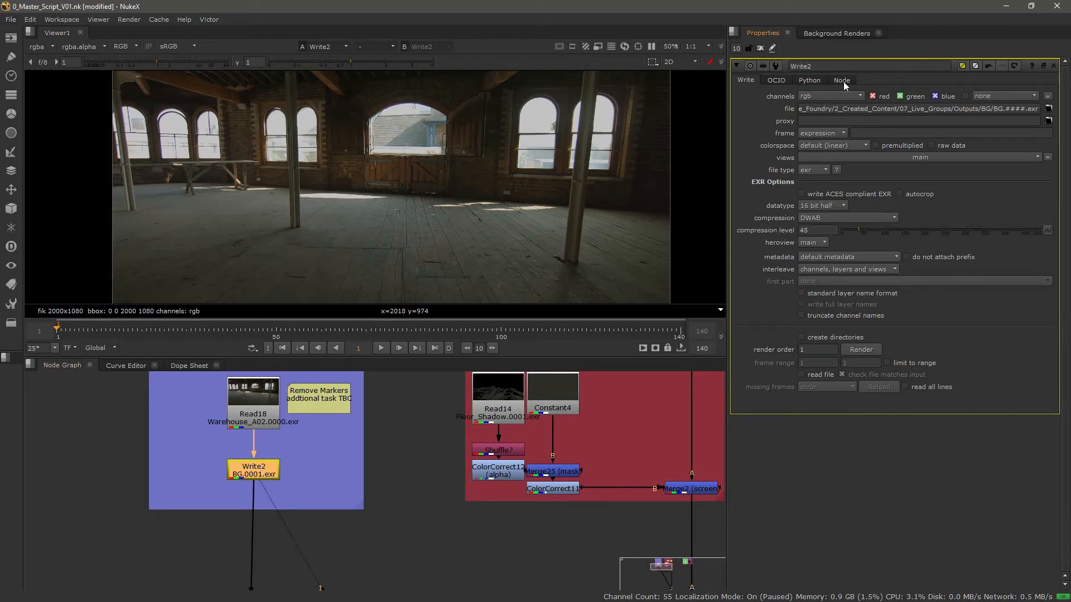
click(851, 99)
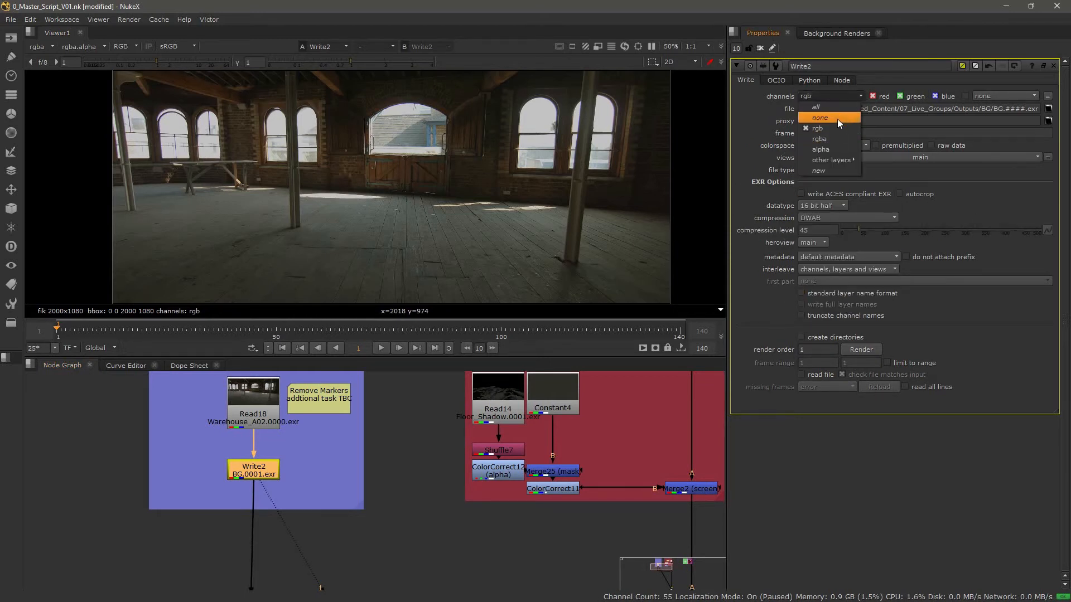
click(874, 572)
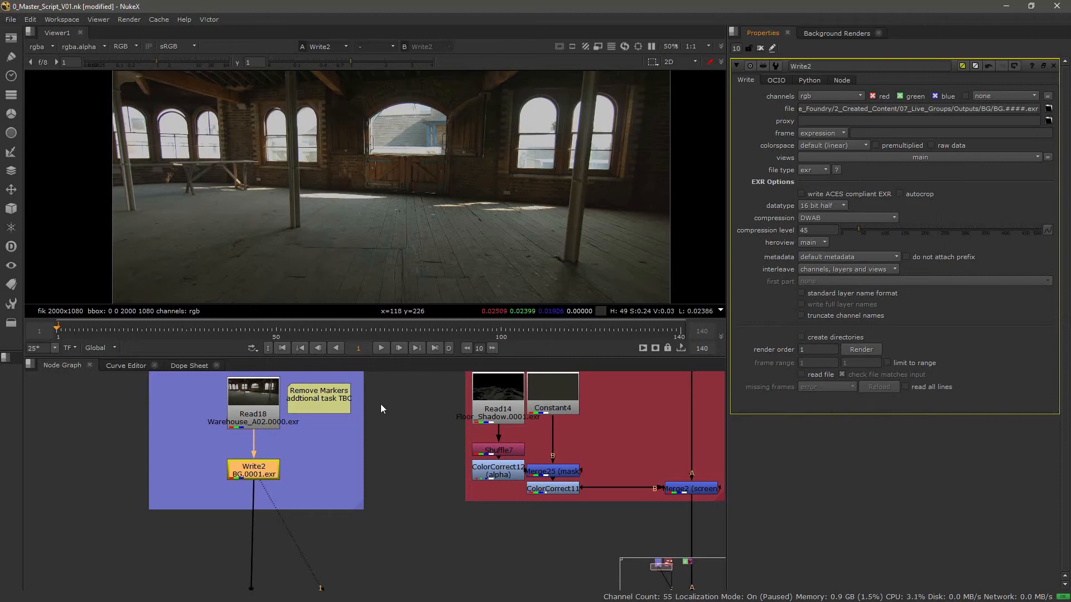
Select everything in the Plate backdrop, including the backdrop itself, and collapse it into a LiveGroup.
scroll(367, 469, down, 3)
scroll(374, 473, down, 4)
drag(213, 405, 377, 537)
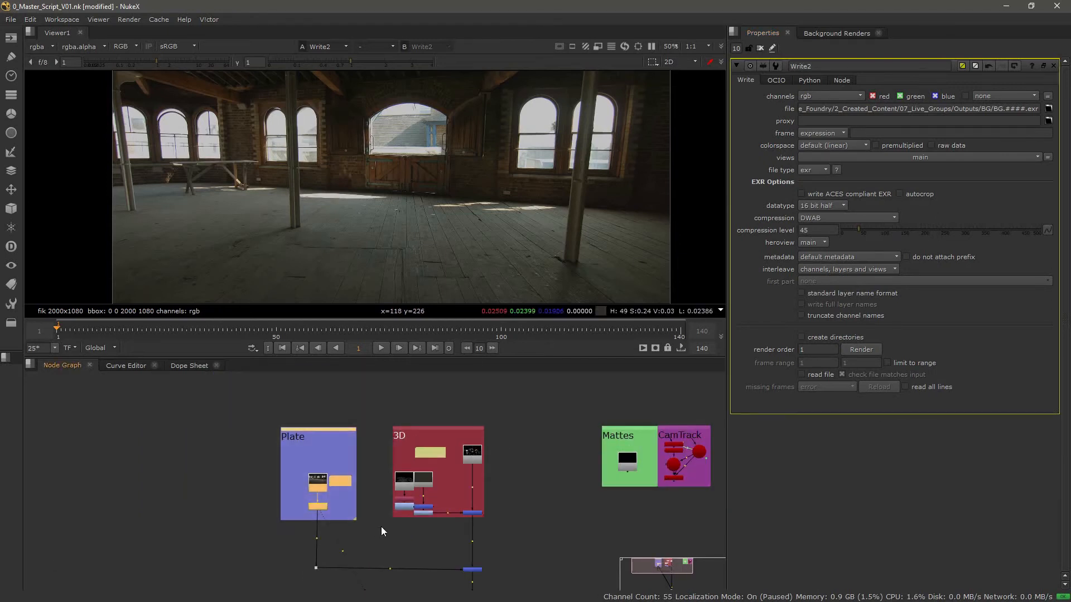
key(Delete)
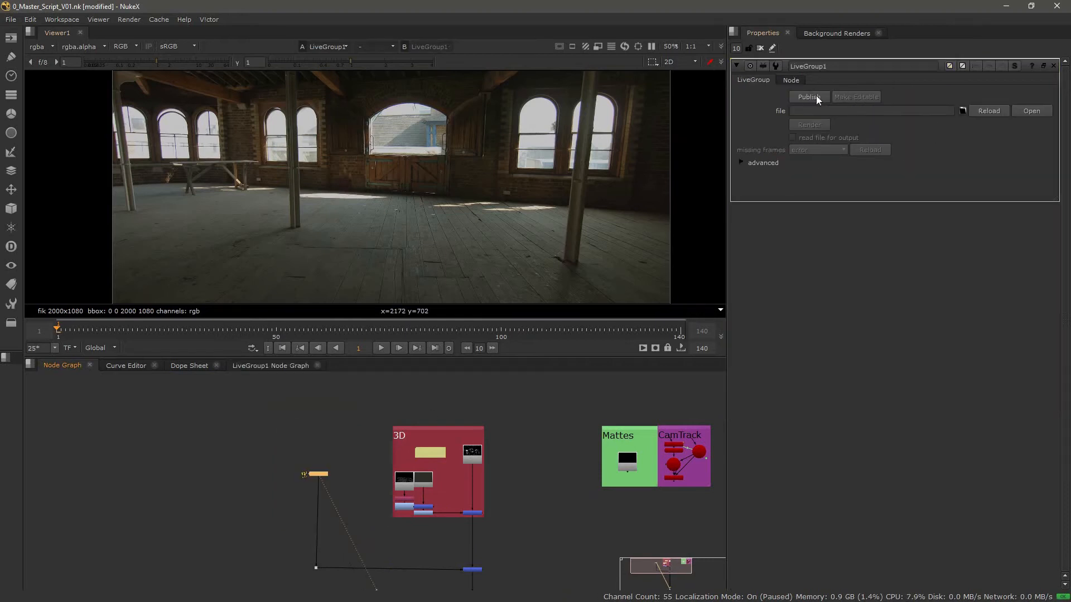
Publish the plate LiveGroup as BG_V01.nk in the Scripts/1_BG_Script folder.
click(809, 97)
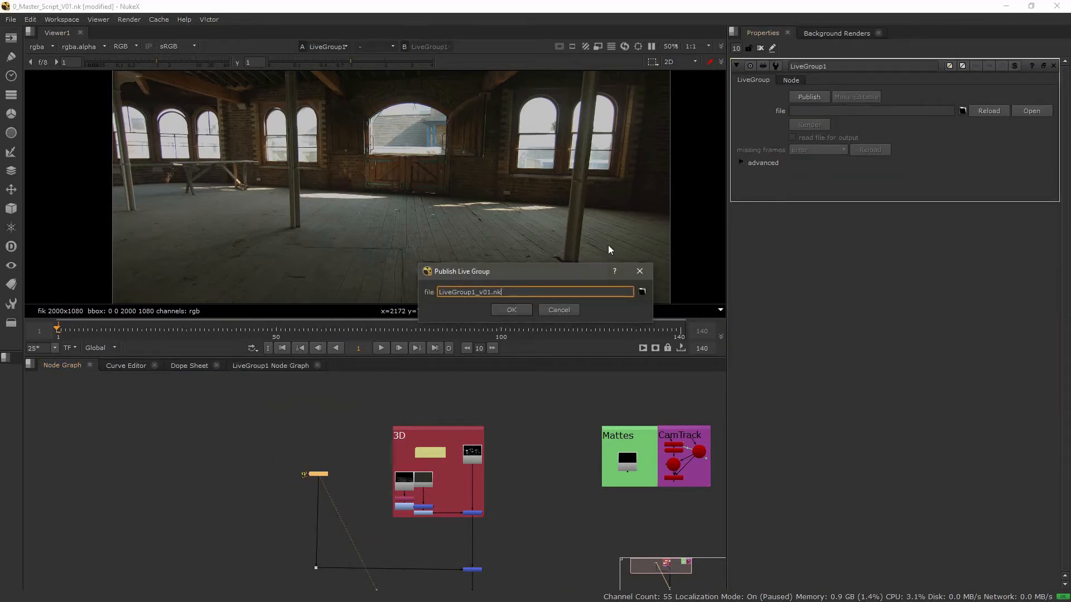
click(642, 292)
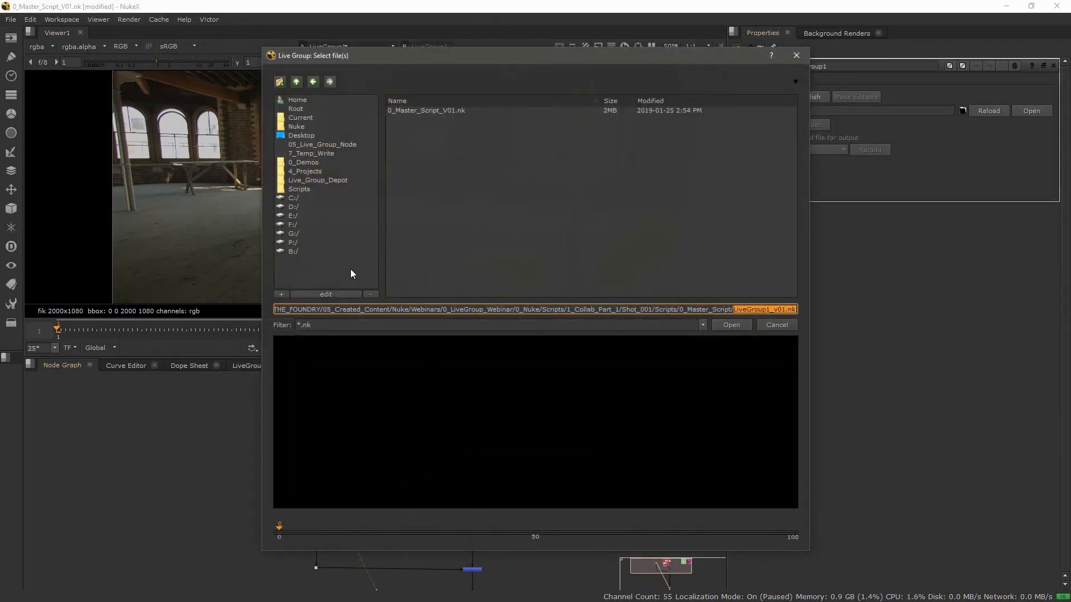
click(296, 82)
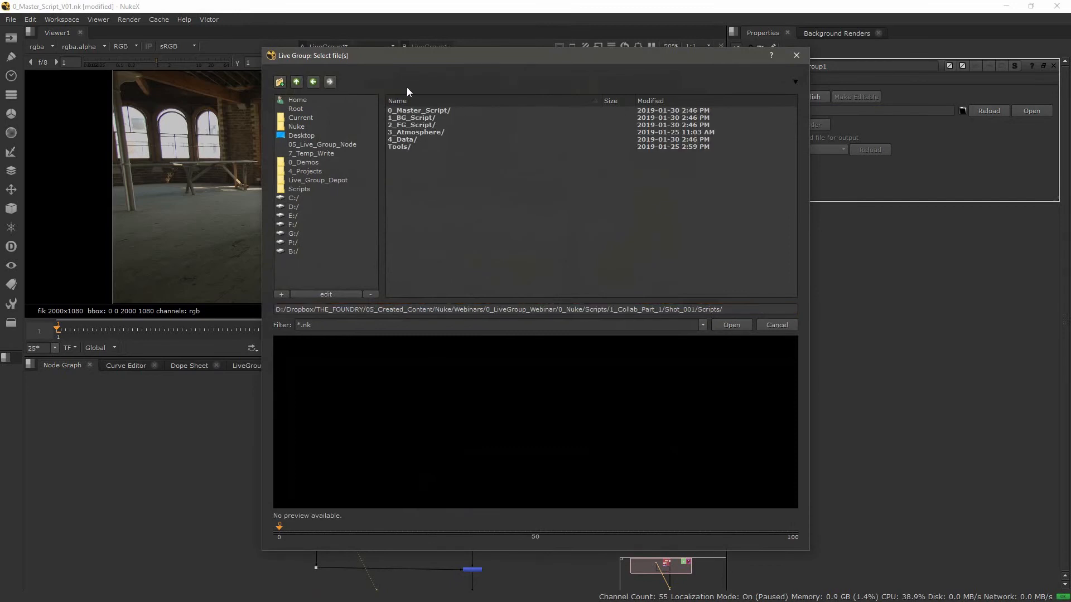
double_click(426, 117)
click(764, 310)
text(BG_Script/BG_)
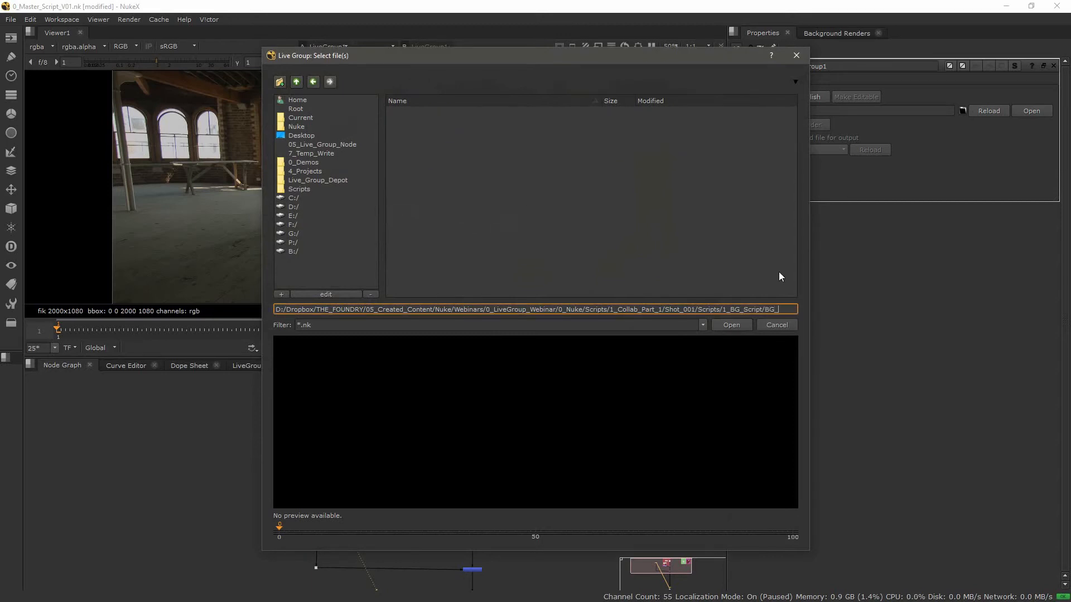
text(V01.####.e)
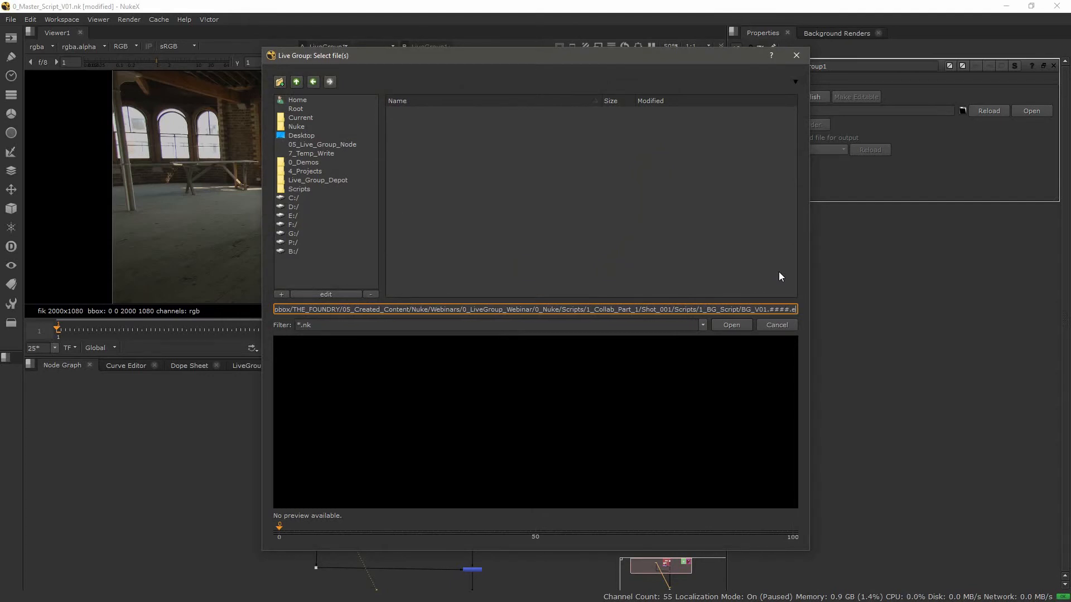
text(xr)
key(Return)
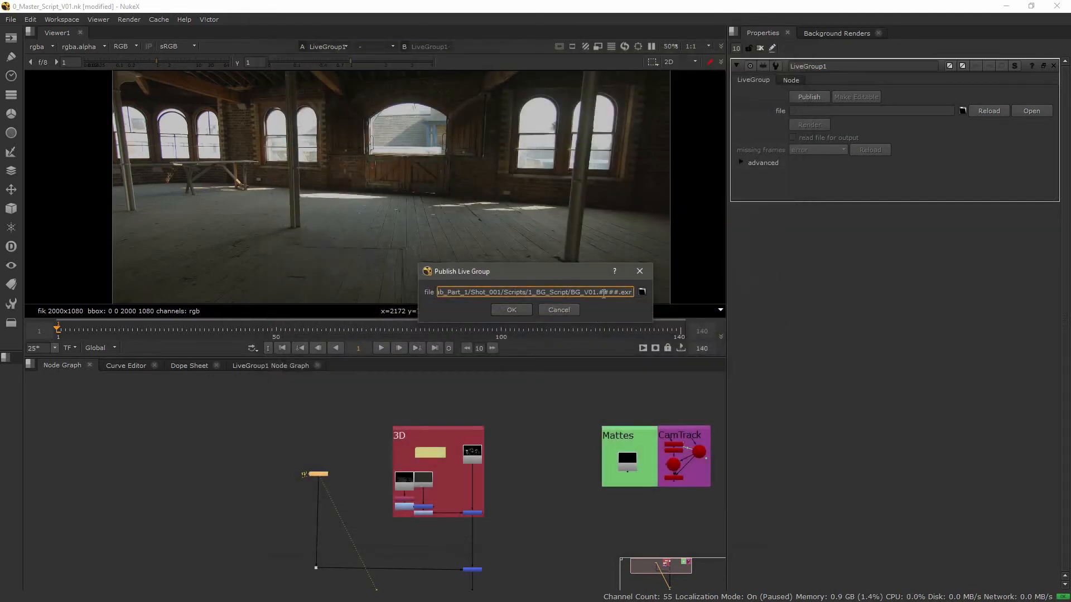
drag(597, 294, 743, 289)
text(.nk)
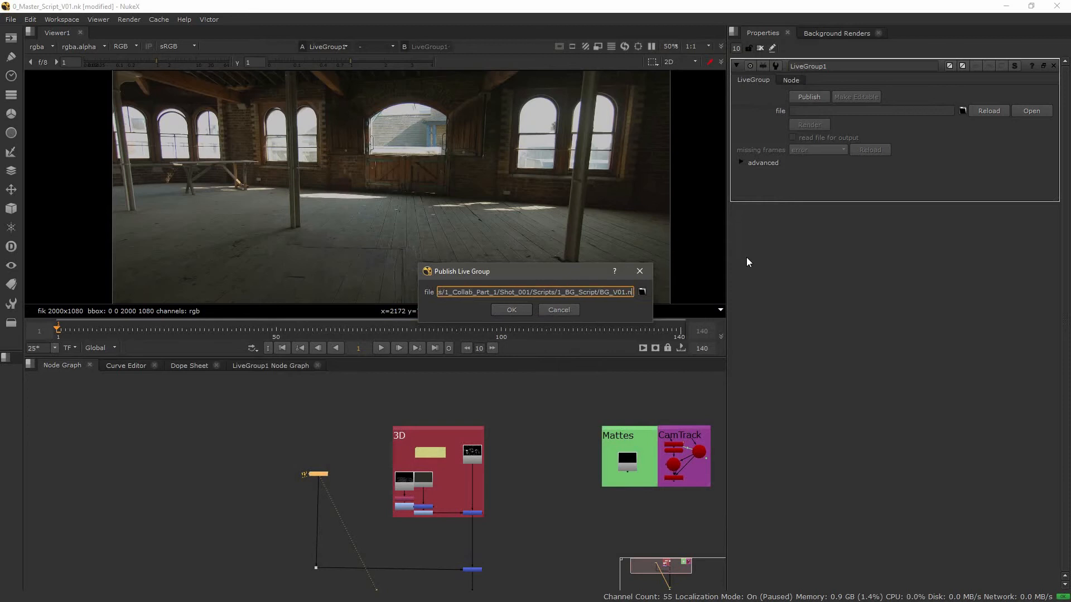
click(510, 310)
View the 3D section's beauty render and its final screen Merge output in the viewer.
scroll(323, 487, up, 4)
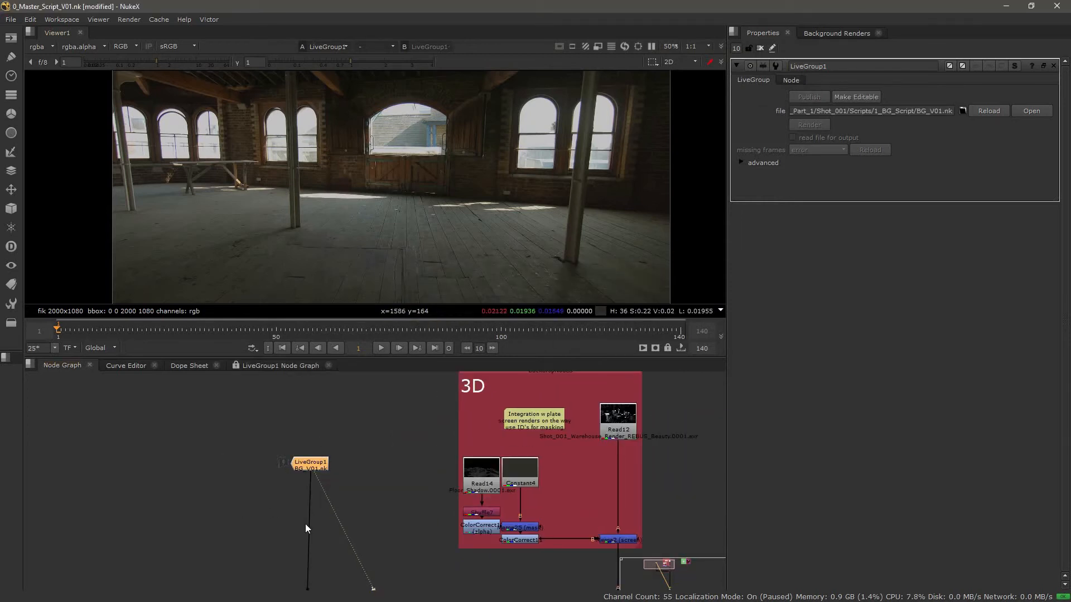
middle_drag(380, 464, 291, 468)
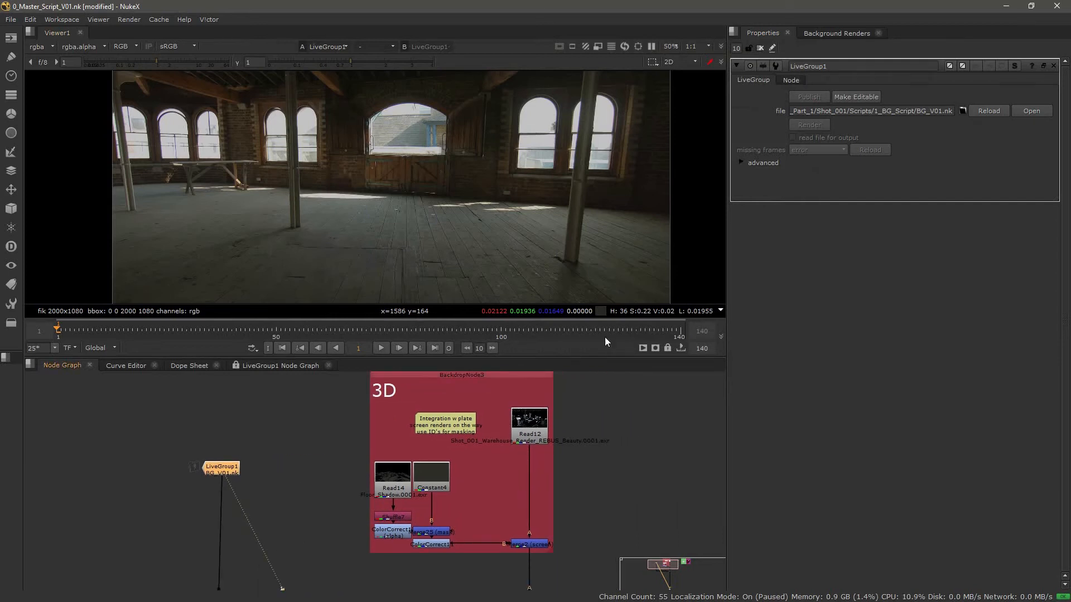
scroll(628, 475, down, 3)
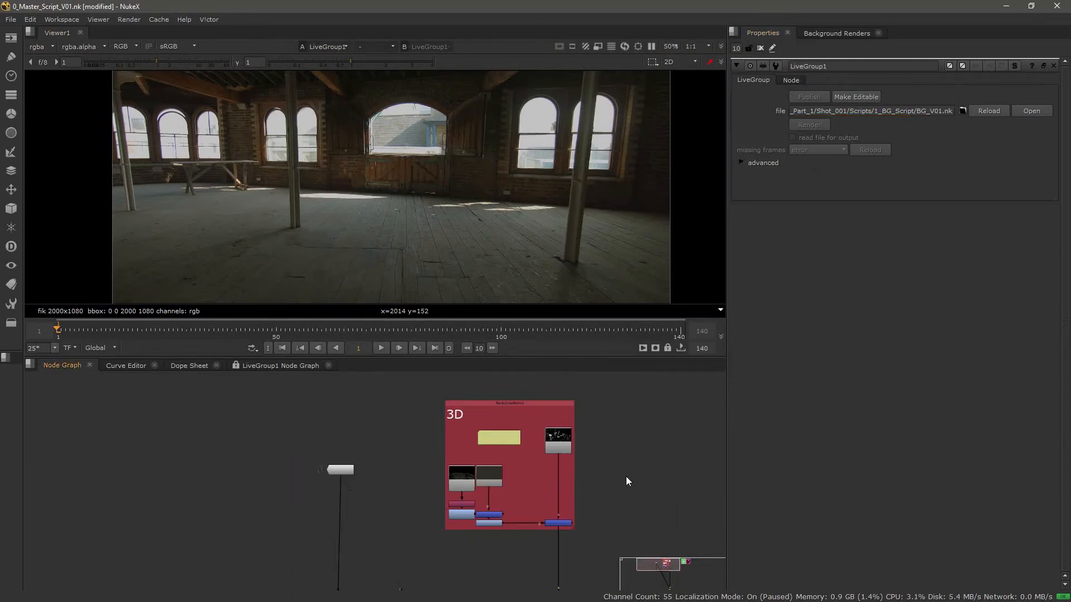
scroll(545, 477, up, 5)
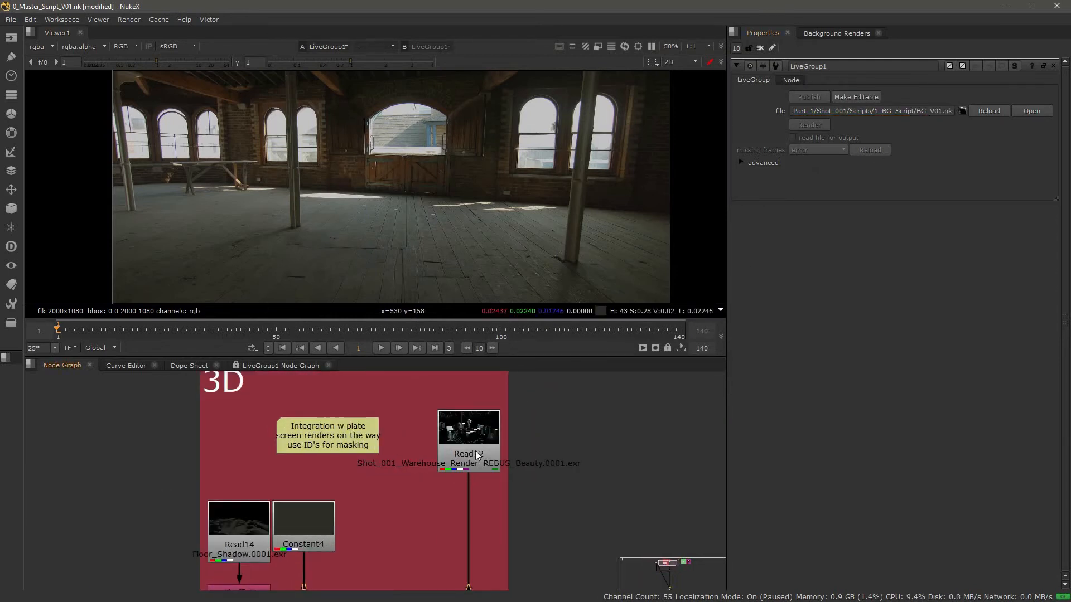
key(1)
middle_drag(375, 533, 368, 370)
click(470, 471)
key(1)
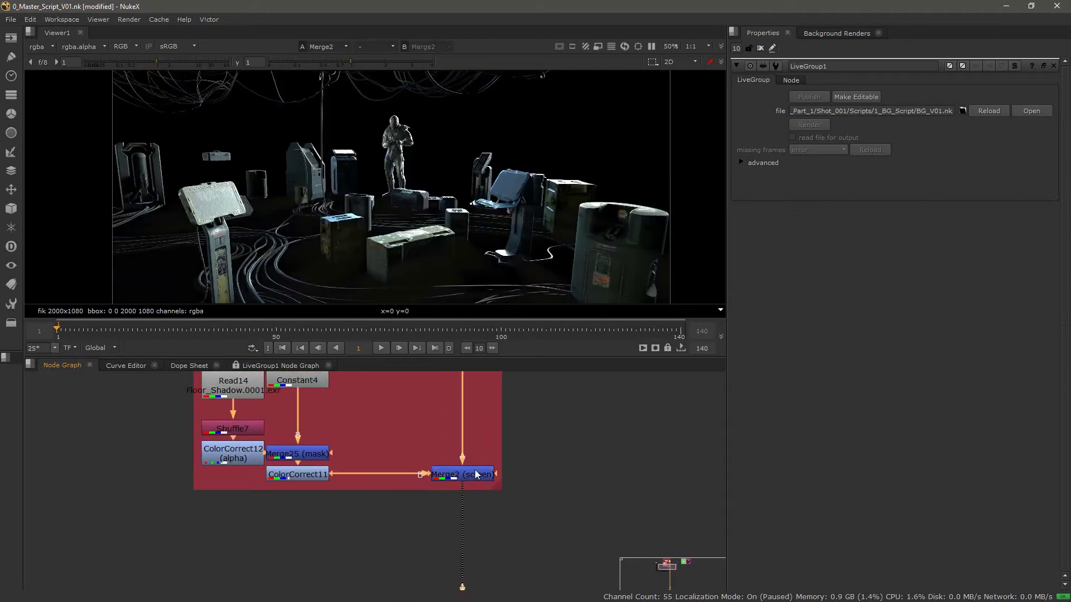
Enlarge the 3D backdrop downward and add a Write node directly after the screen Merge.
scroll(499, 463, down, 5)
scroll(503, 468, up, 5)
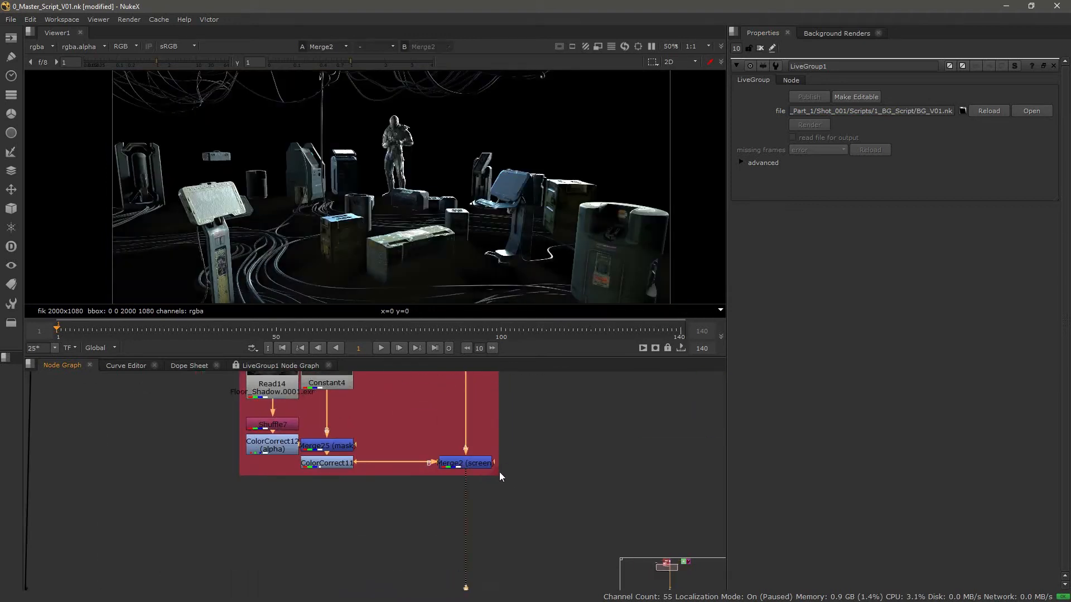
drag(503, 528, 523, 561)
click(460, 463)
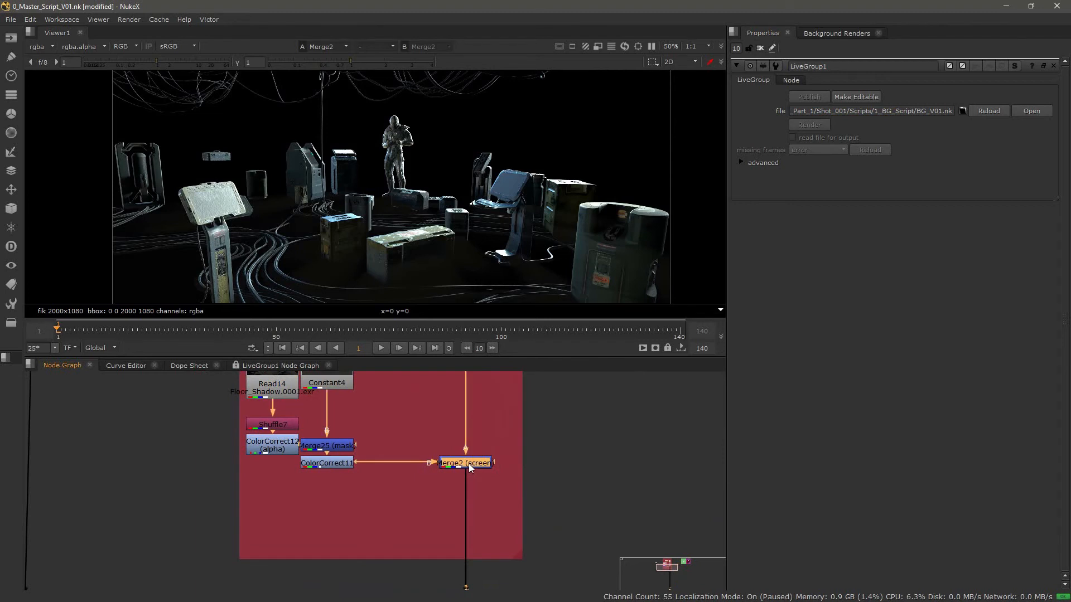
key(w)
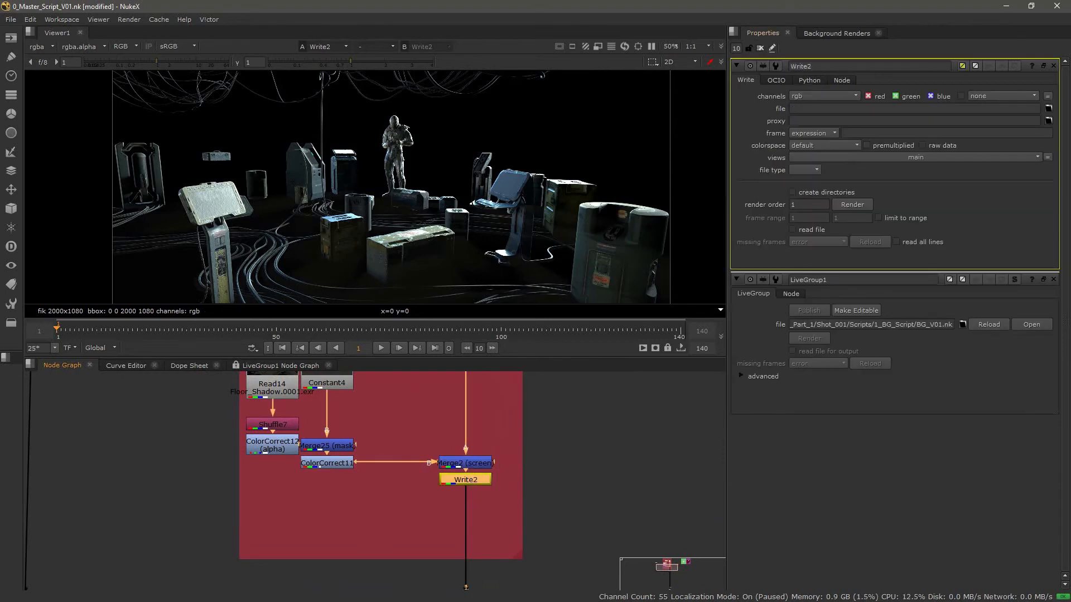
Set the 3D section's Write output file to FG_V01.####.exr in the Outputs/FG folder.
click(1049, 108)
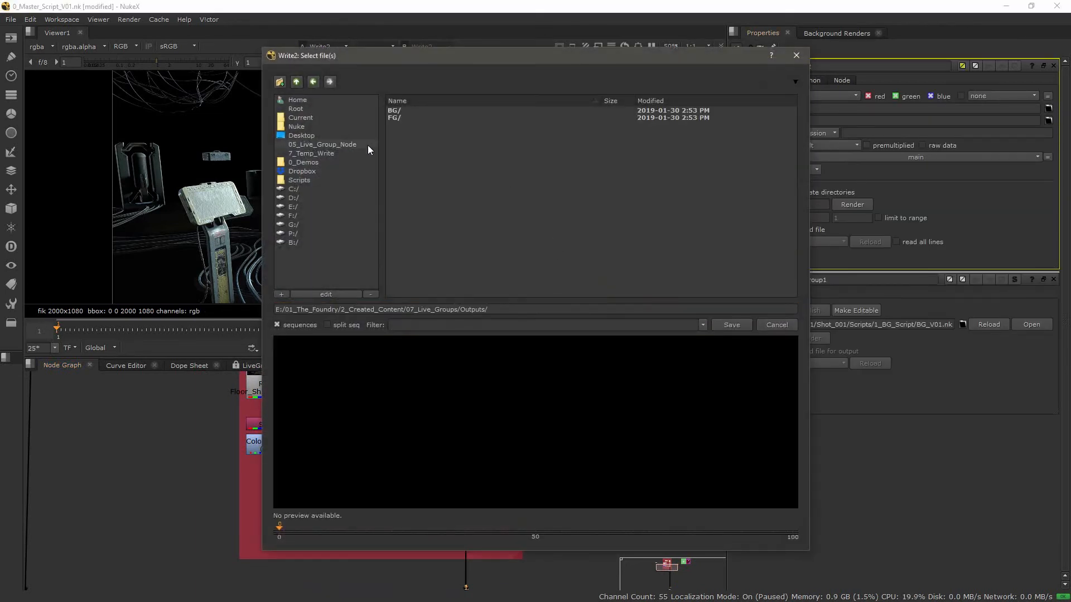
double_click(397, 118)
click(533, 310)
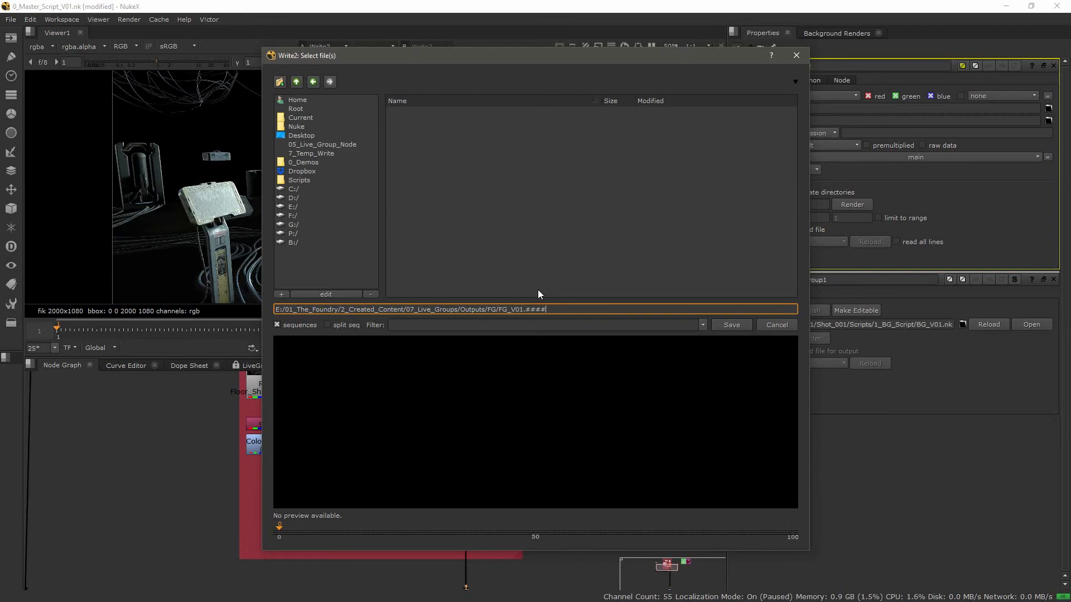
key(Return)
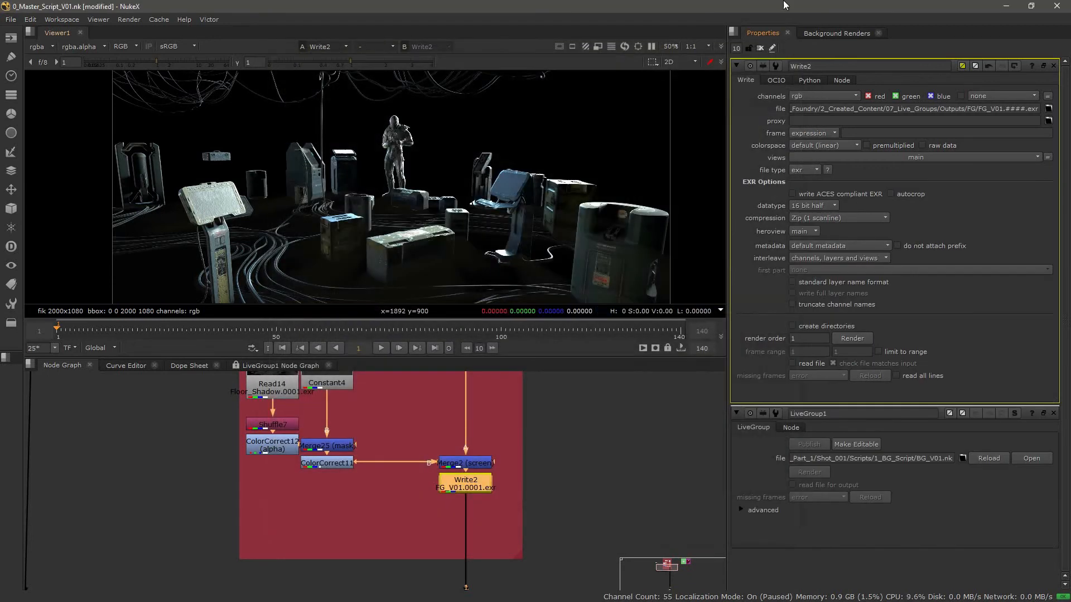
Set the 3D Write node's EXR compression to DWAB and its channels to rgba.
click(847, 216)
click(847, 289)
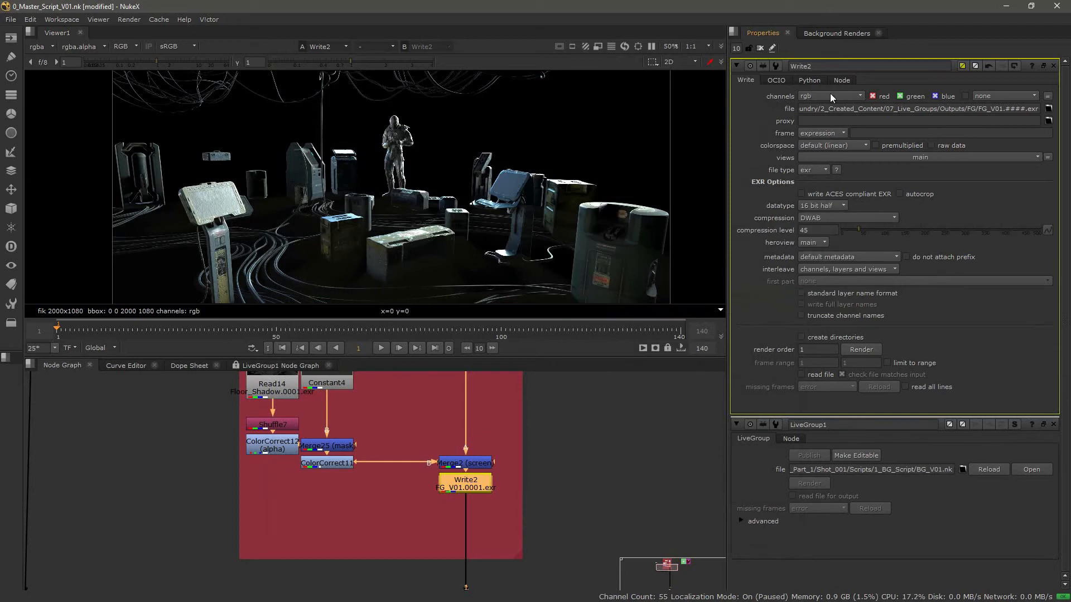
click(840, 98)
click(831, 139)
click(550, 499)
Add a LiveGroup node inside the 3D backdrop and load RP_V02.nk from the Scripts/Tools folder into it.
scroll(550, 499, down, 5)
scroll(553, 431, up, 4)
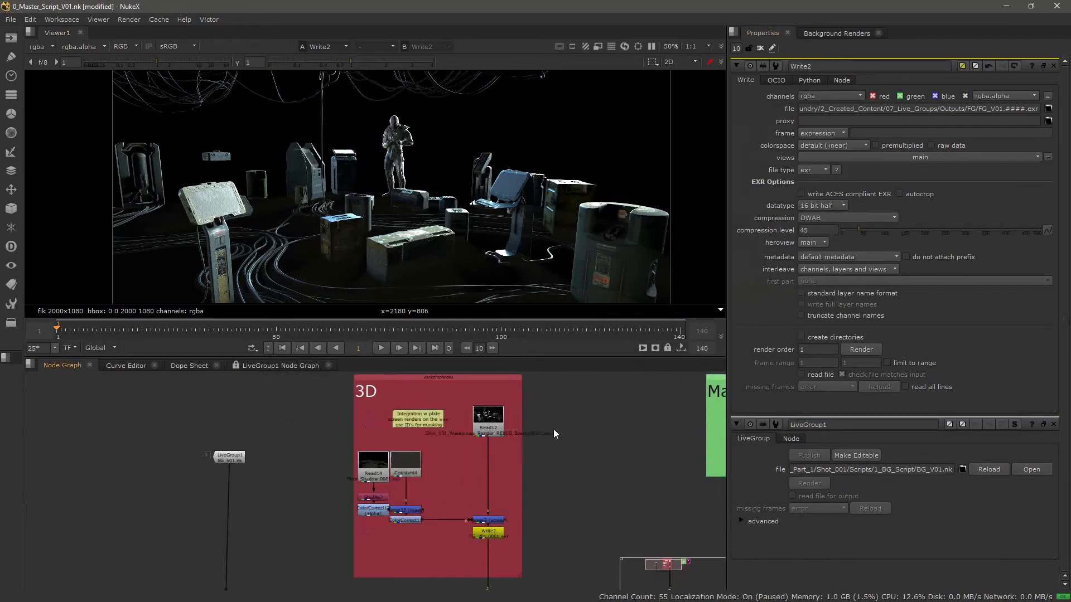
scroll(332, 523, down, 1)
scroll(473, 510, up, 4)
middle_drag(533, 450, 524, 460)
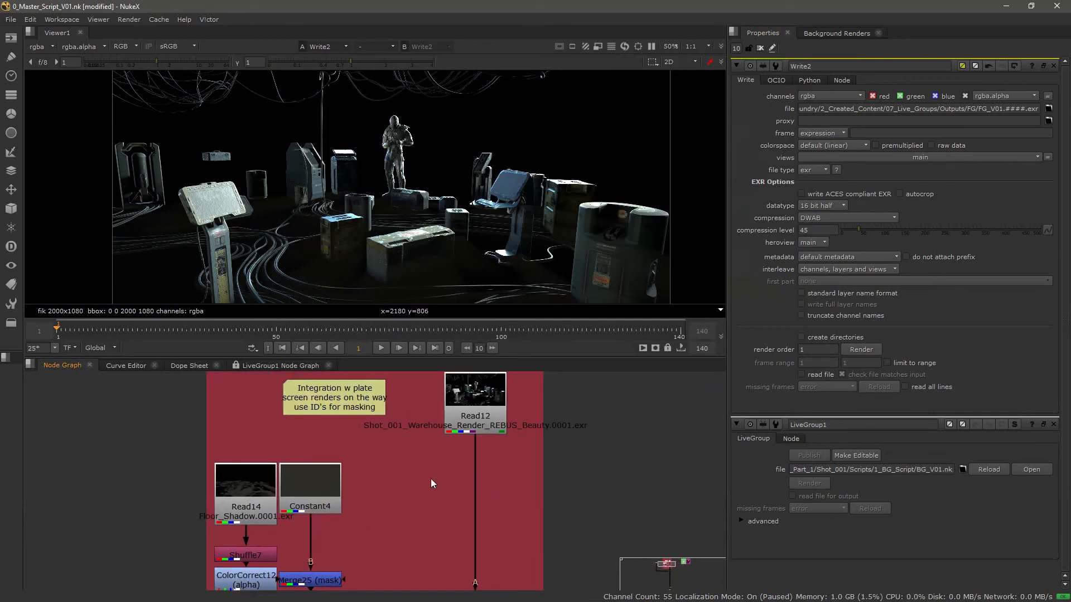
key(Tab)
key(Return)
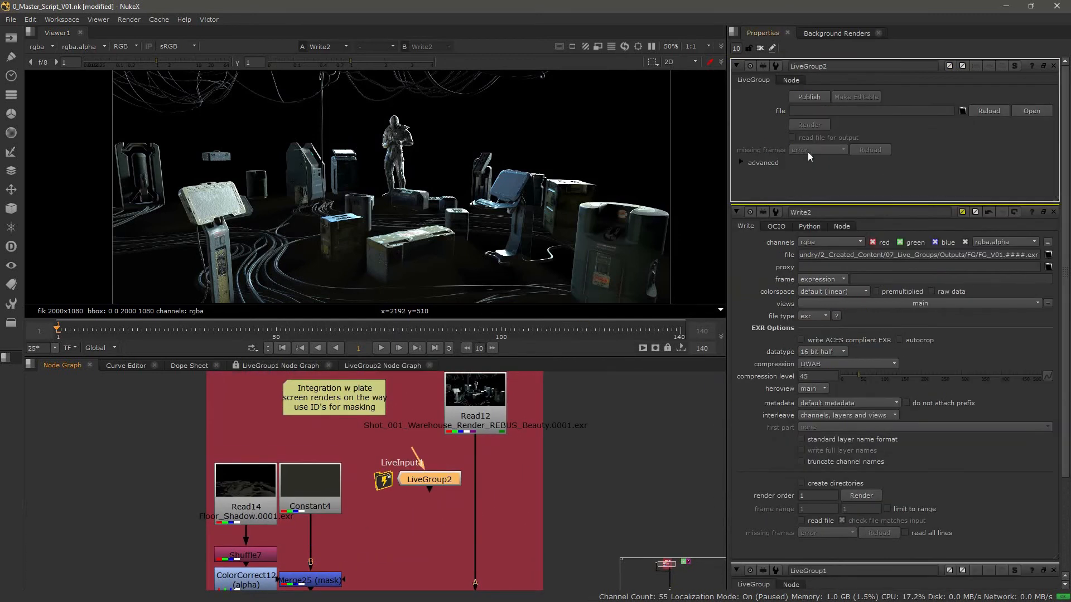
click(962, 111)
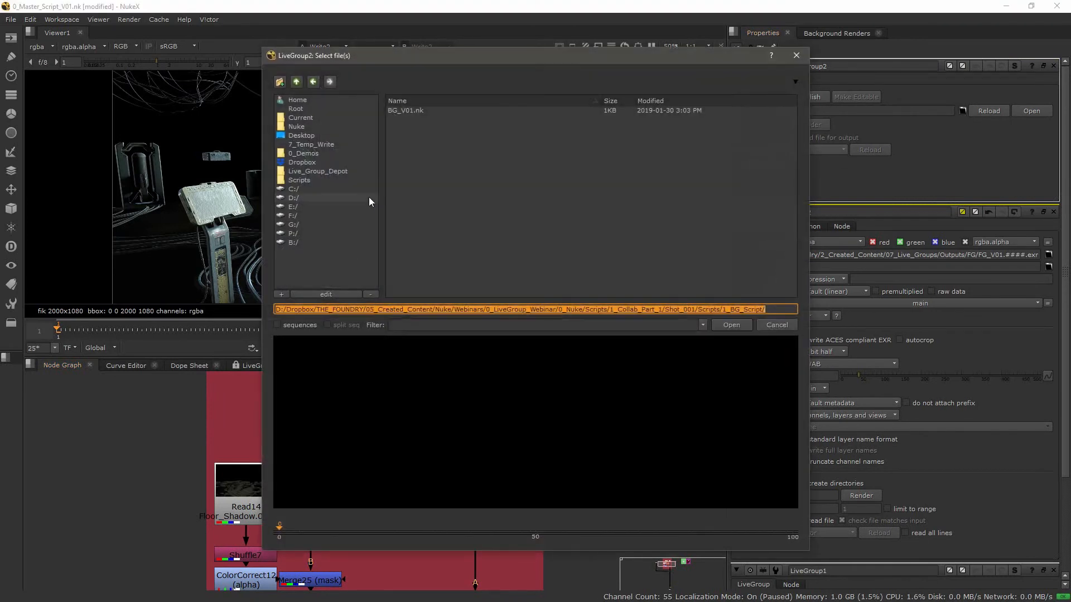
click(296, 82)
double_click(407, 146)
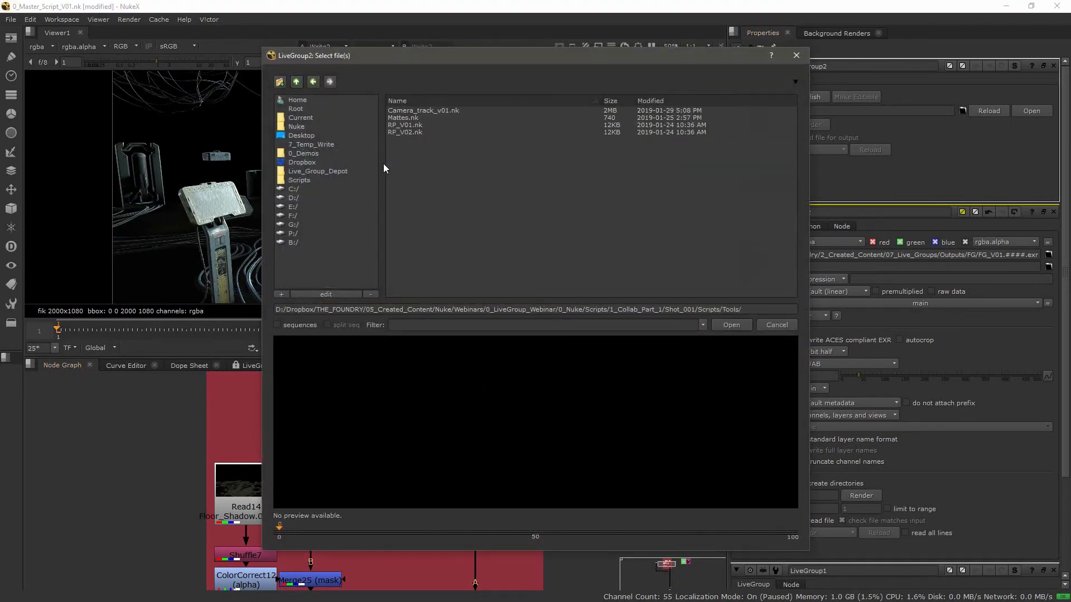
double_click(409, 131)
Insert the RP_V02 LiveGroup between the beauty render's Read node and the screen Merge.
drag(427, 476, 479, 484)
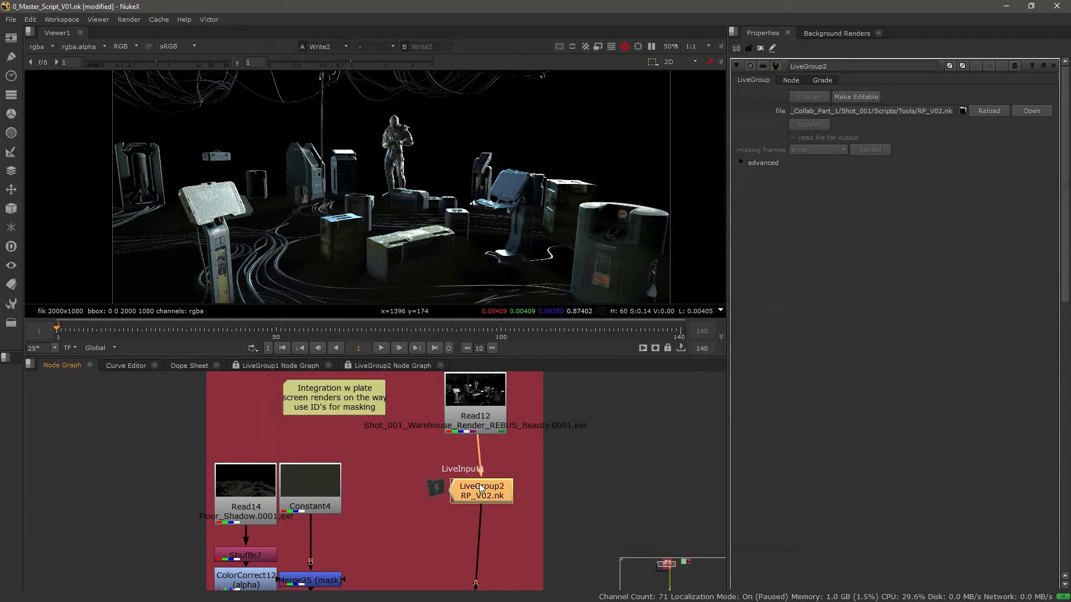
click(644, 483)
click(476, 498)
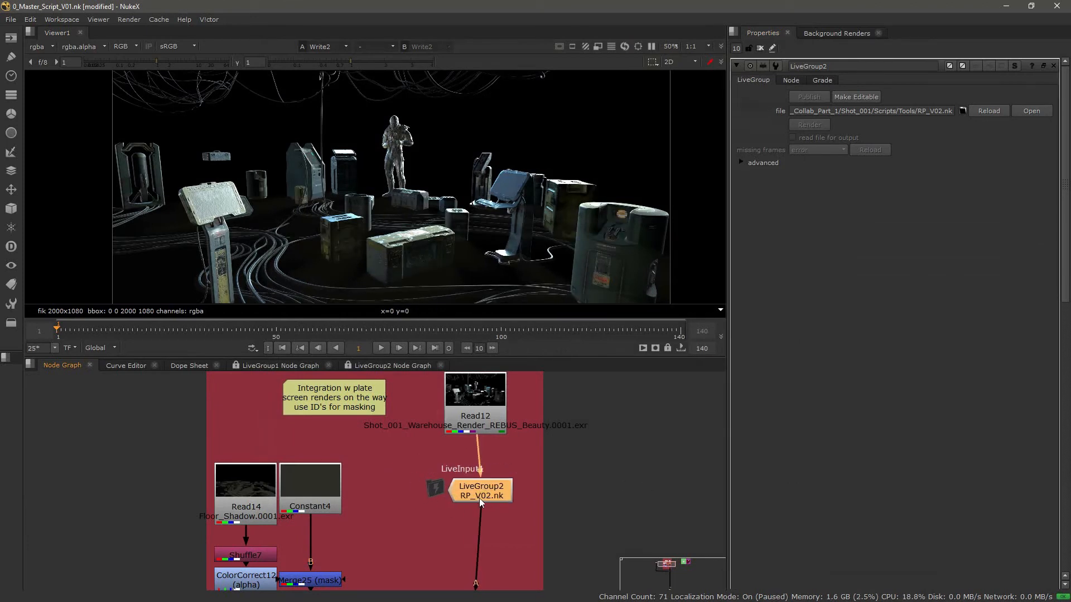
Collapse the whole 3D backdrop with its contents into a LiveGroup and align it above the final Merge.
scroll(474, 503, down, 1)
scroll(471, 503, down, 3)
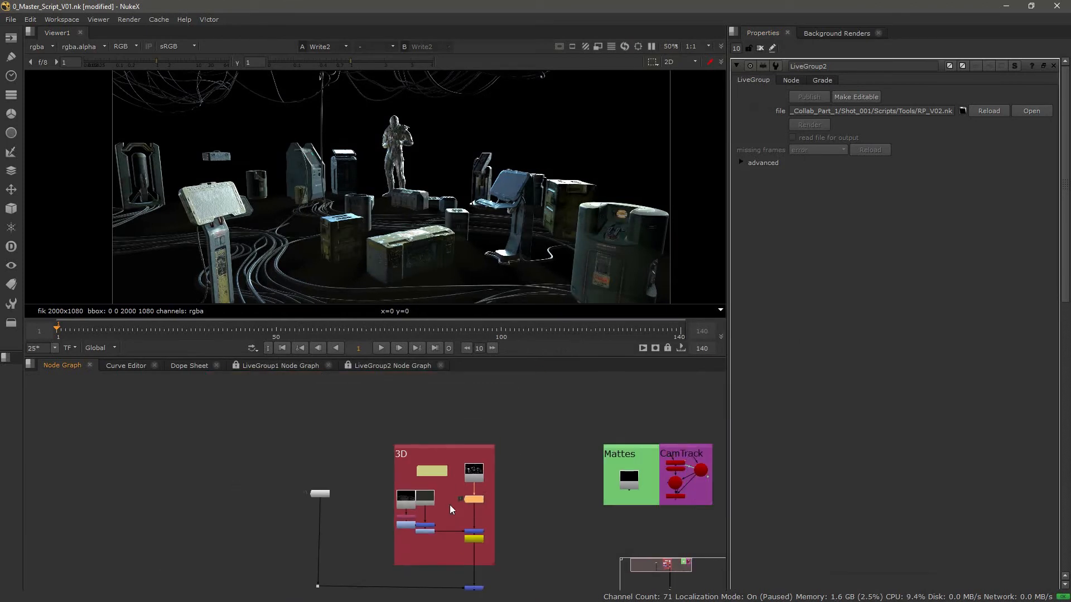
drag(344, 426, 537, 541)
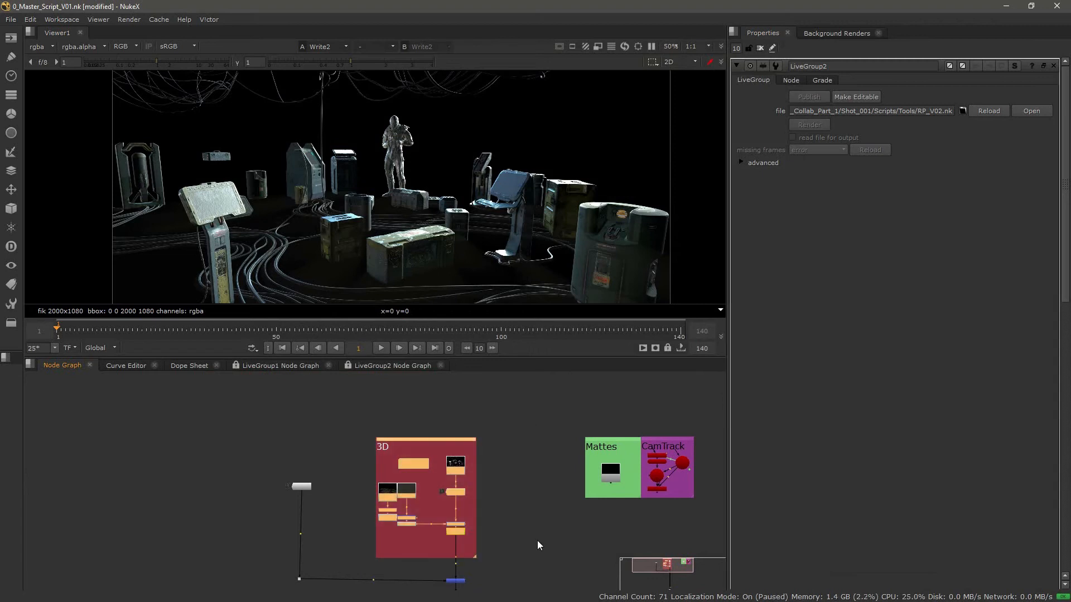
key(ctrl+shift+g)
drag(424, 497, 454, 491)
Publish the 3D LiveGroup as FG_V01.nk in the Scripts/2_FG_Script folder.
click(807, 97)
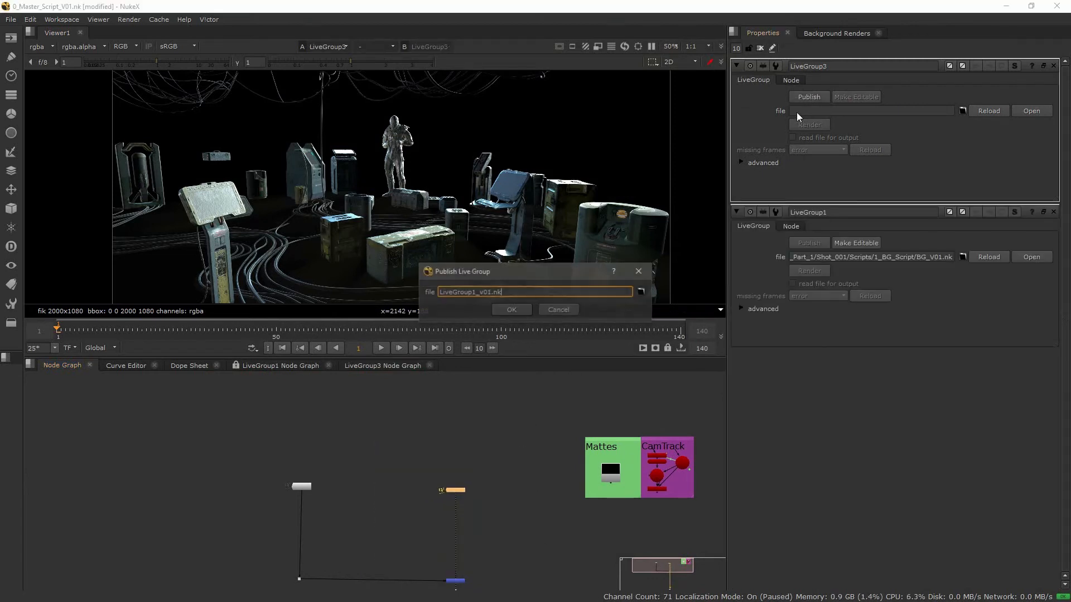
click(642, 293)
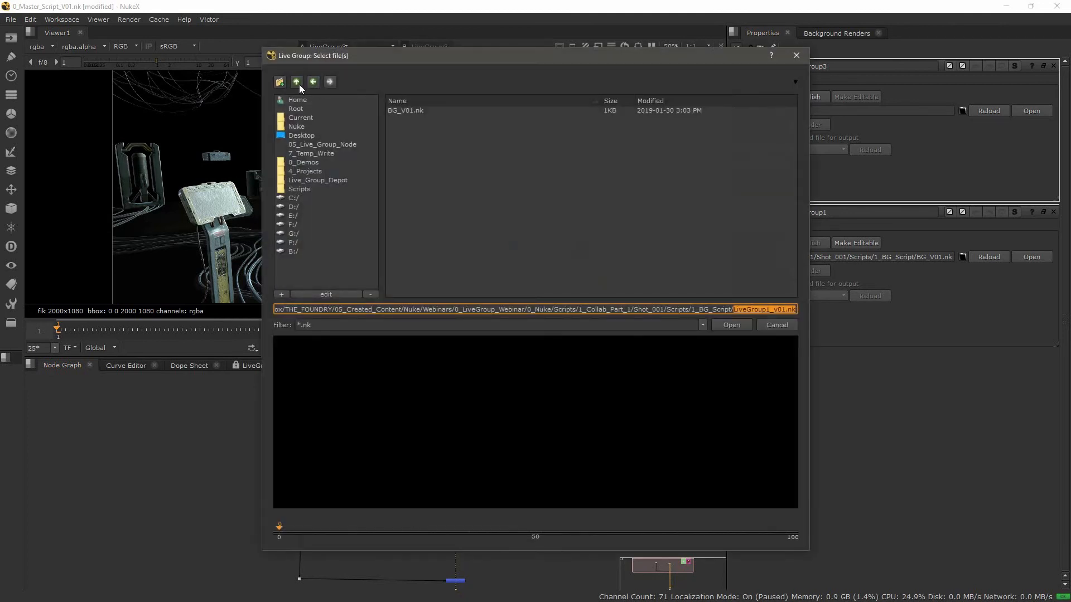
click(297, 82)
double_click(736, 125)
click(783, 309)
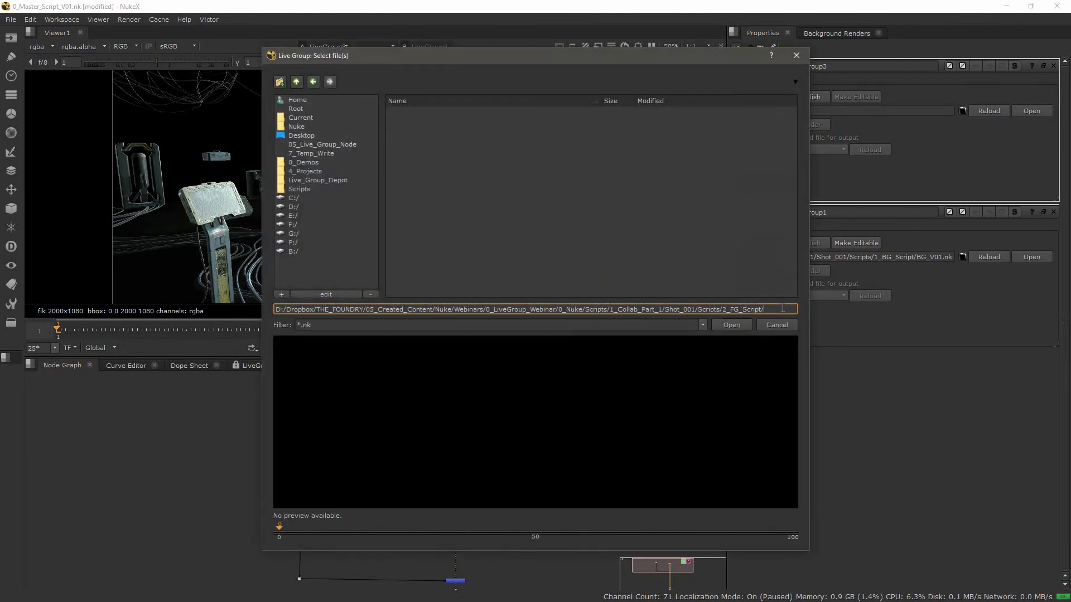
text(FG_V)
key(BackSpace)
text(-)
text(01)
text(.nk)
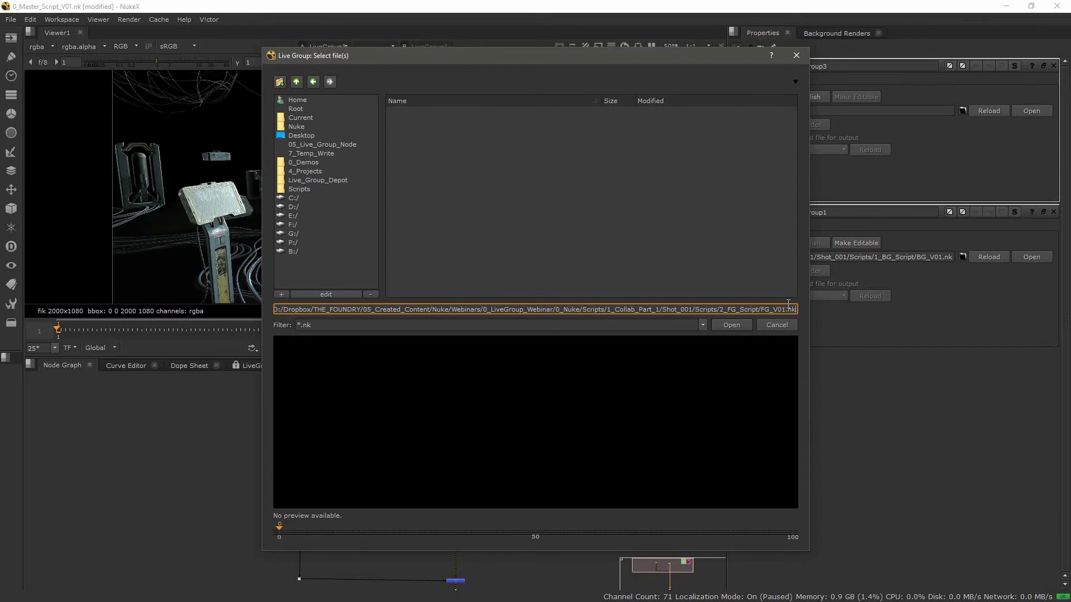
key(Return)
click(511, 310)
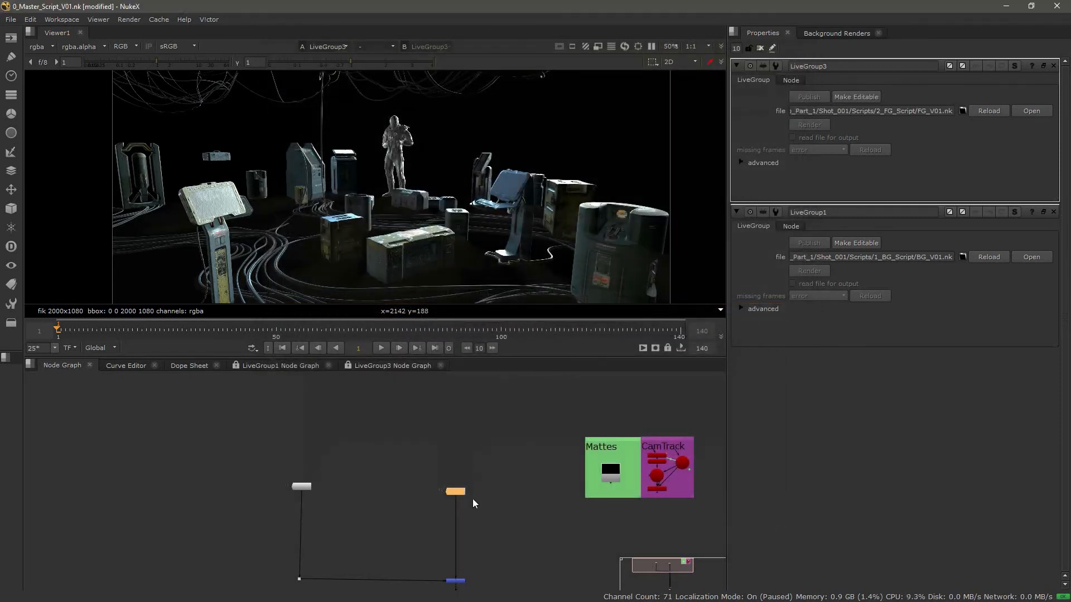
Collapse the Mattes Read node inside the Mattes backdrop into a LiveGroup.
scroll(363, 496, up, 4)
drag(214, 427, 205, 437)
middle_drag(641, 445, 223, 488)
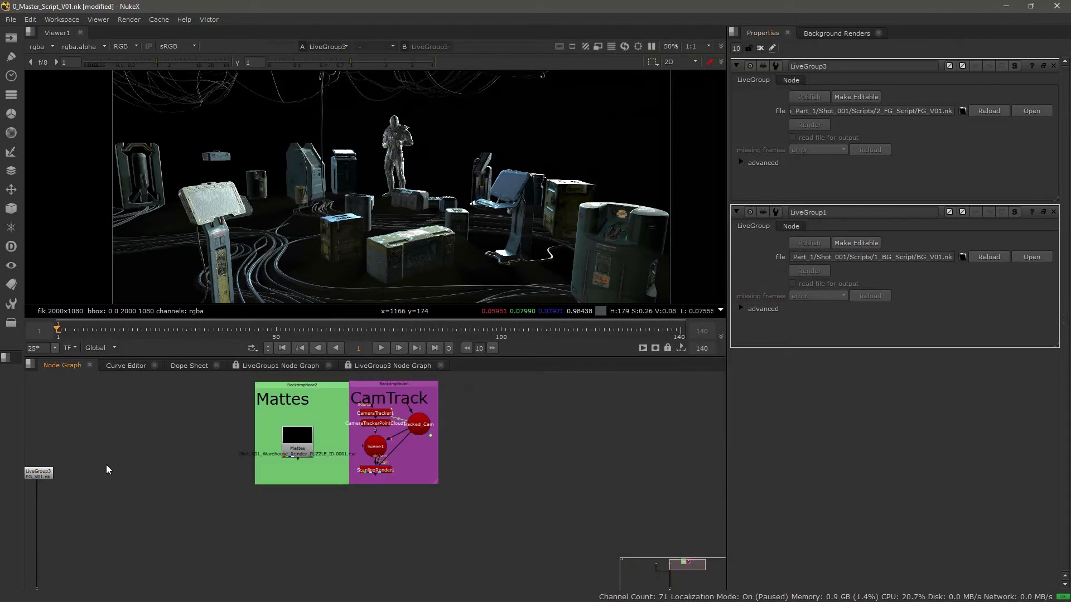
middle_drag(185, 384, 194, 414)
scroll(279, 444, up, 3)
drag(279, 444, 377, 531)
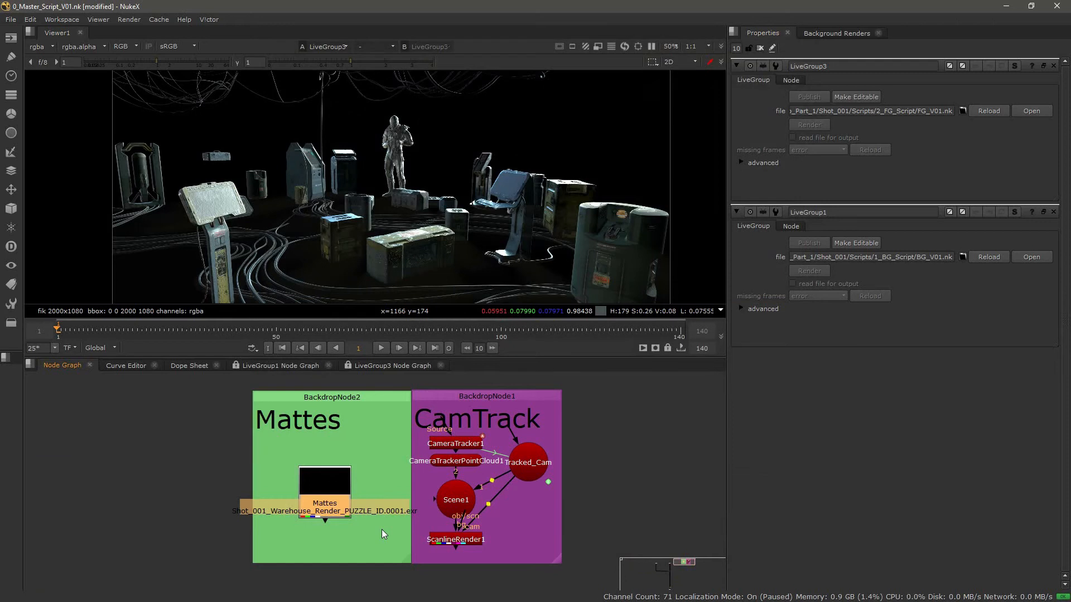
key(ctrl+l)
Start publishing the Mattes LiveGroup and create a folder named 5_Extra_Info inside Scripts for it.
click(820, 98)
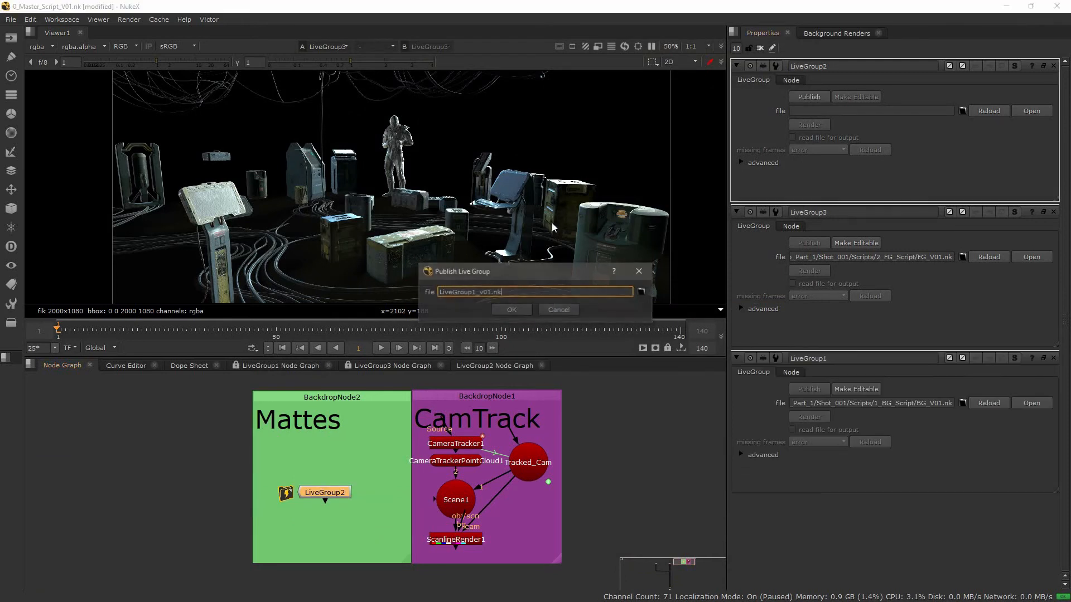
click(640, 291)
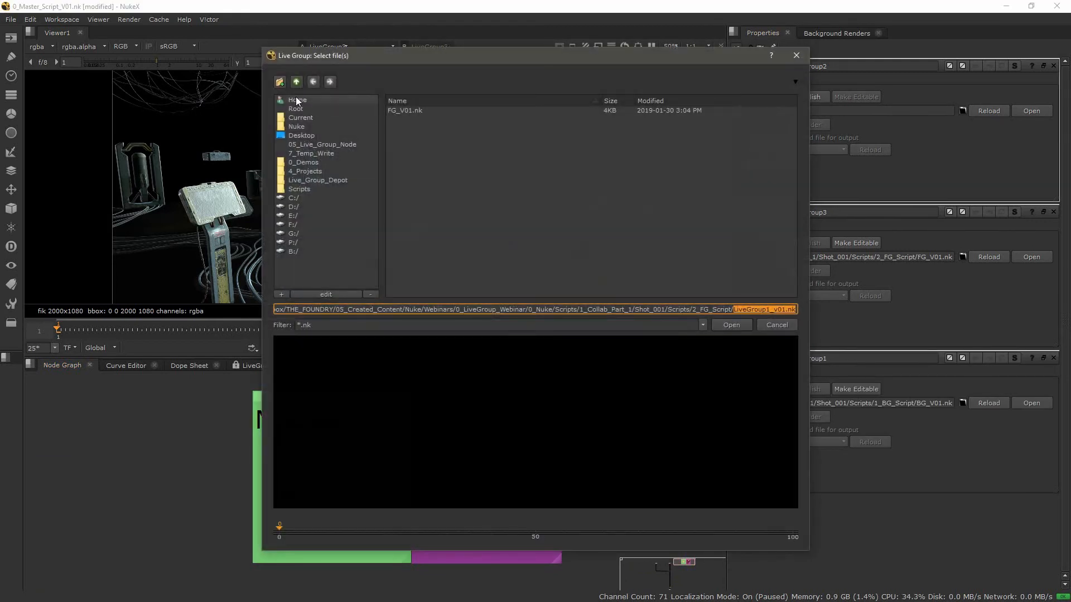
click(297, 82)
click(280, 82)
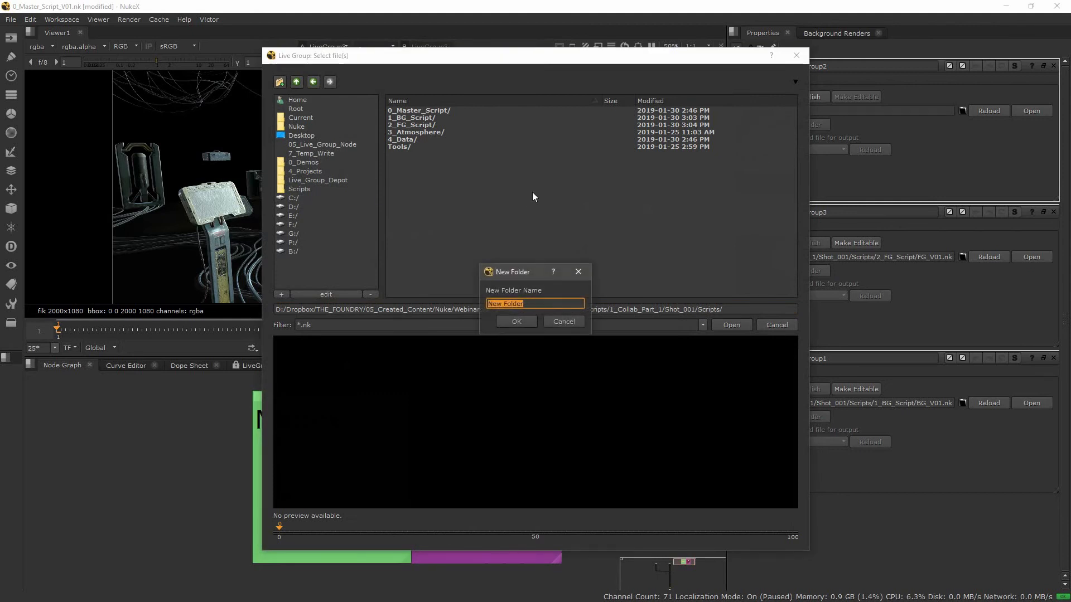
text(5_Extra_Info)
click(521, 322)
Publish the Mattes LiveGroup as Mattes.nk in the 5_Extra_Info folder.
click(775, 310)
text(Mattes)
key(Return)
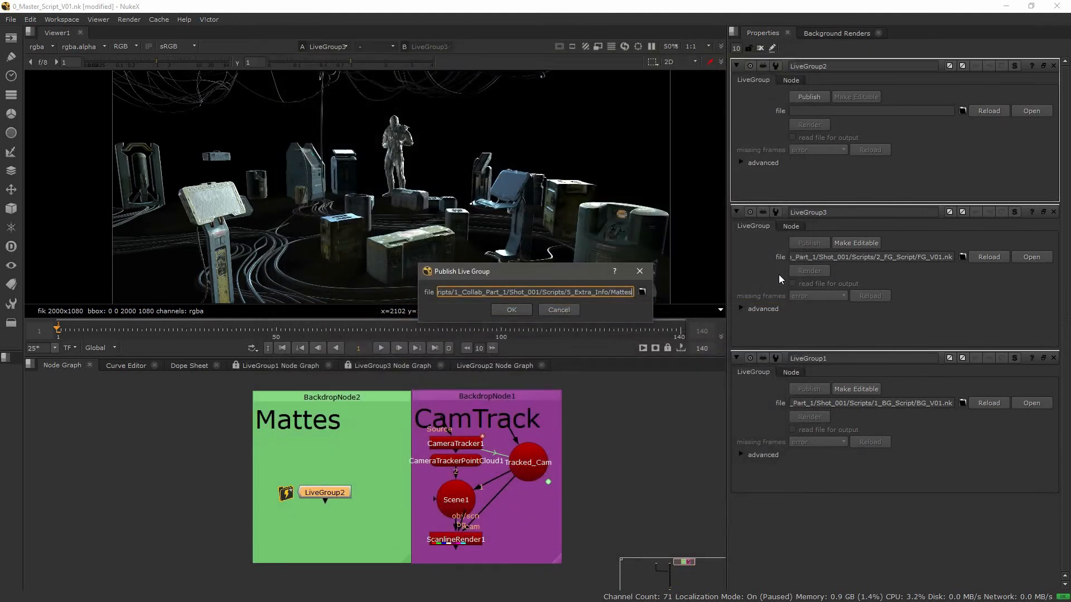
text(.nk)
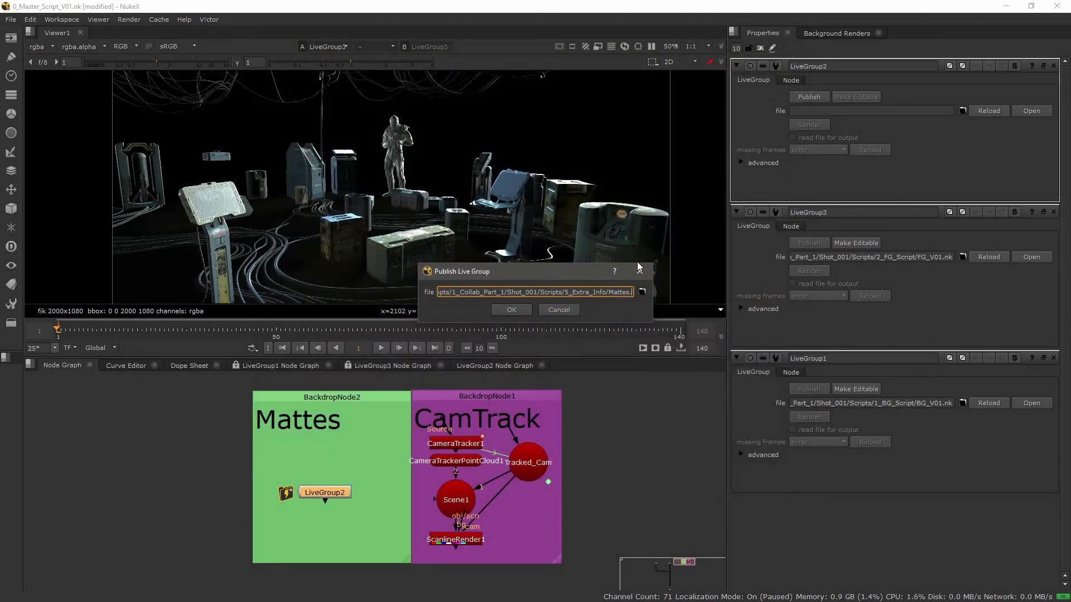
key(Return)
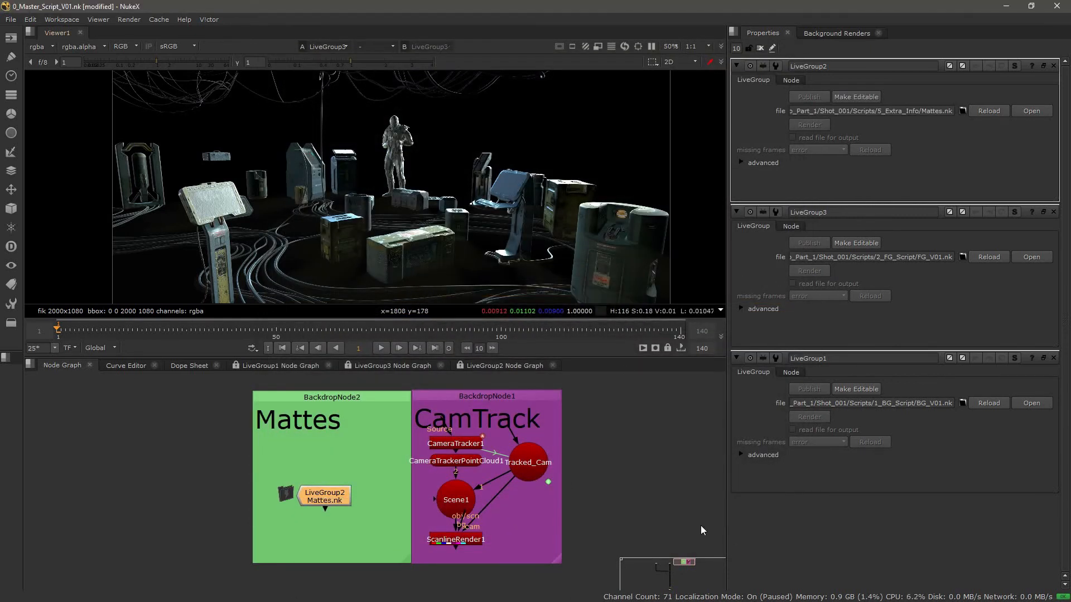
Separate the CamTrack backdrop from the Mattes backdrop and collapse its camera tracking nodes into a LiveGroup.
scroll(587, 497, up, 2)
middle_drag(588, 496, 547, 504)
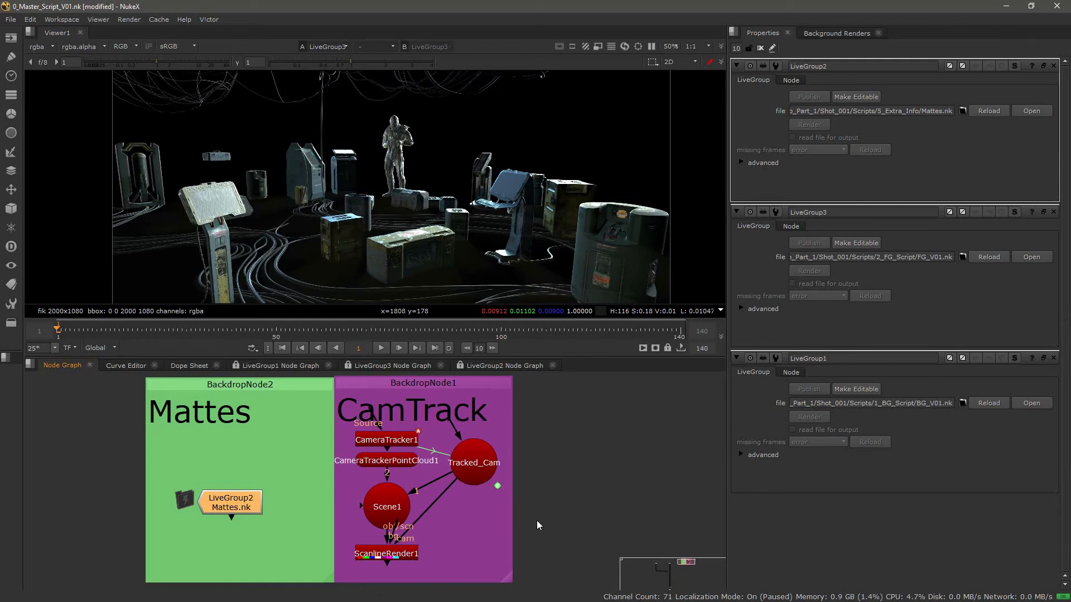
double_click(468, 467)
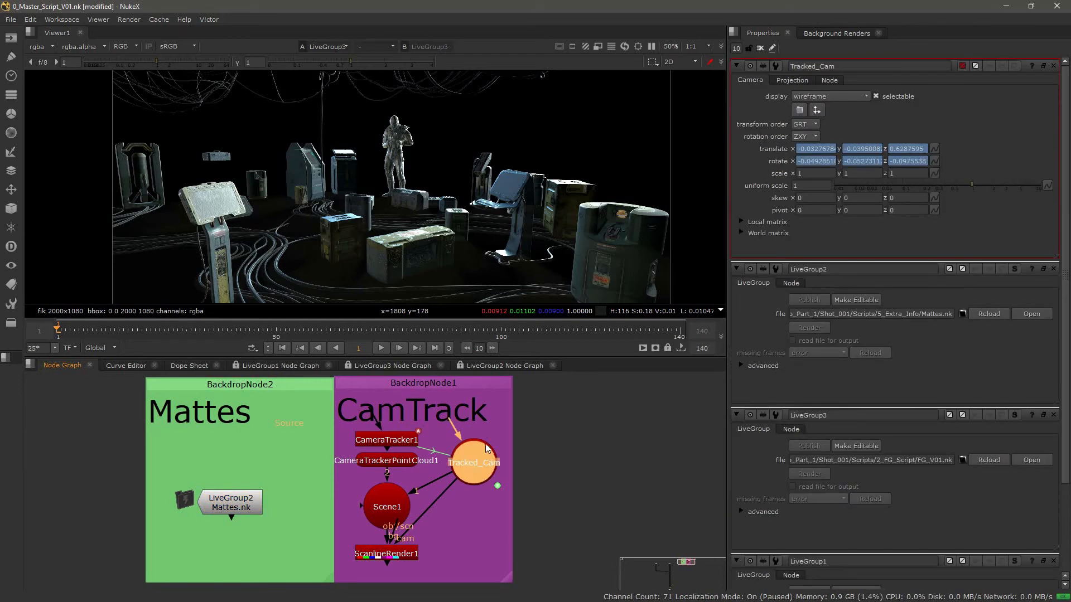
scroll(488, 447, down, 3)
mouse_move(431, 419)
mouse_down()
mouse_move(444, 500)
mouse_move(454, 396)
mouse_move(417, 406)
mouse_move(427, 416)
mouse_up()
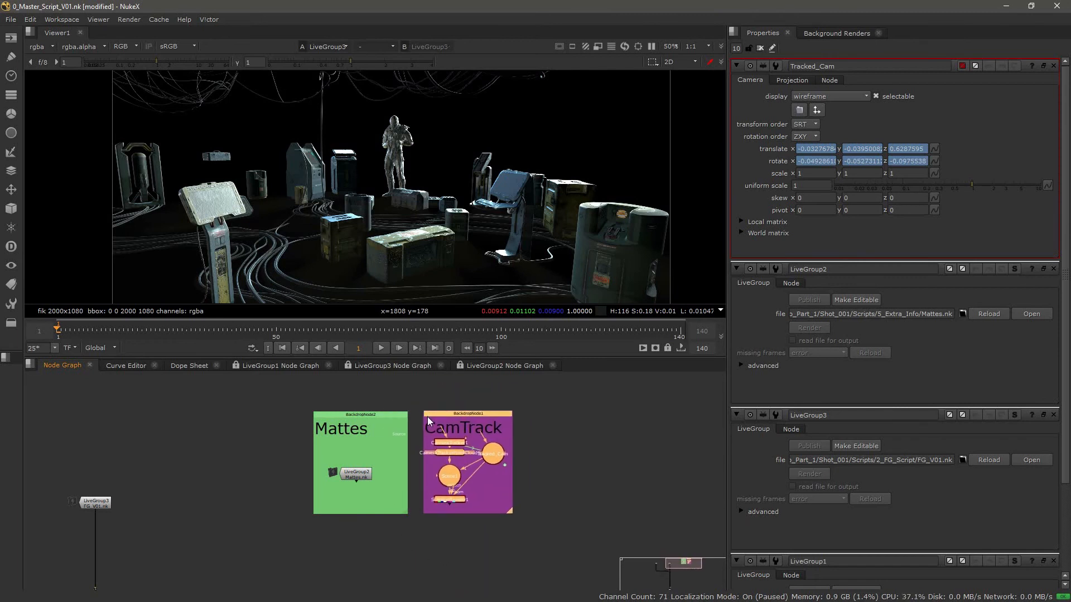
drag(512, 508, 415, 425)
key(ctrl+l)
scroll(474, 445, up, 6)
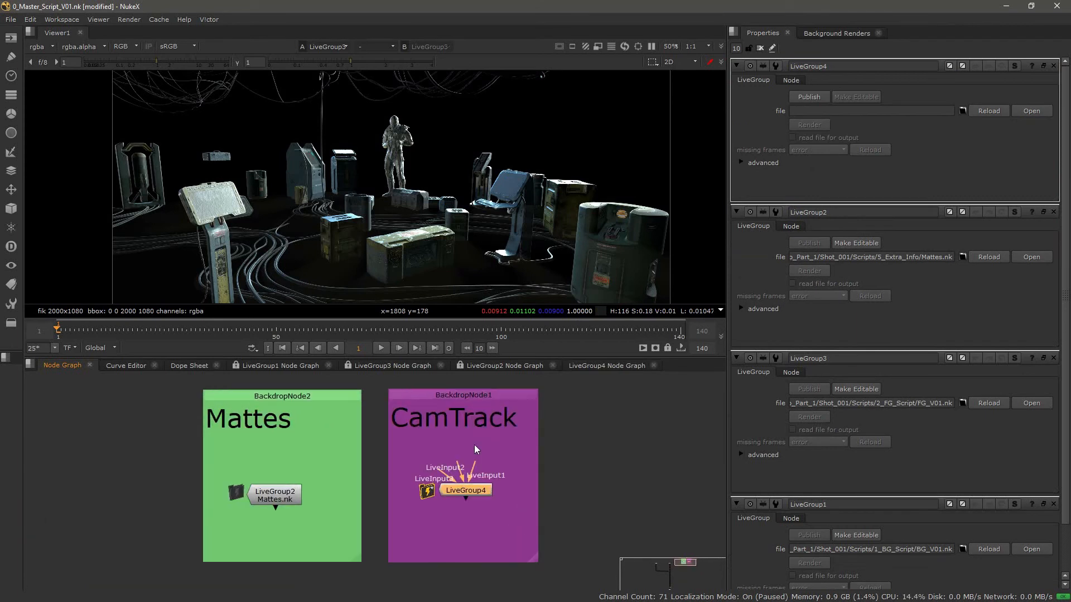
Open the CamTrack LiveGroup's internal node graph and spread its LiveInput nodes clear of the tracking nodes.
drag(456, 515, 443, 422)
click(416, 471)
drag(473, 470, 378, 448)
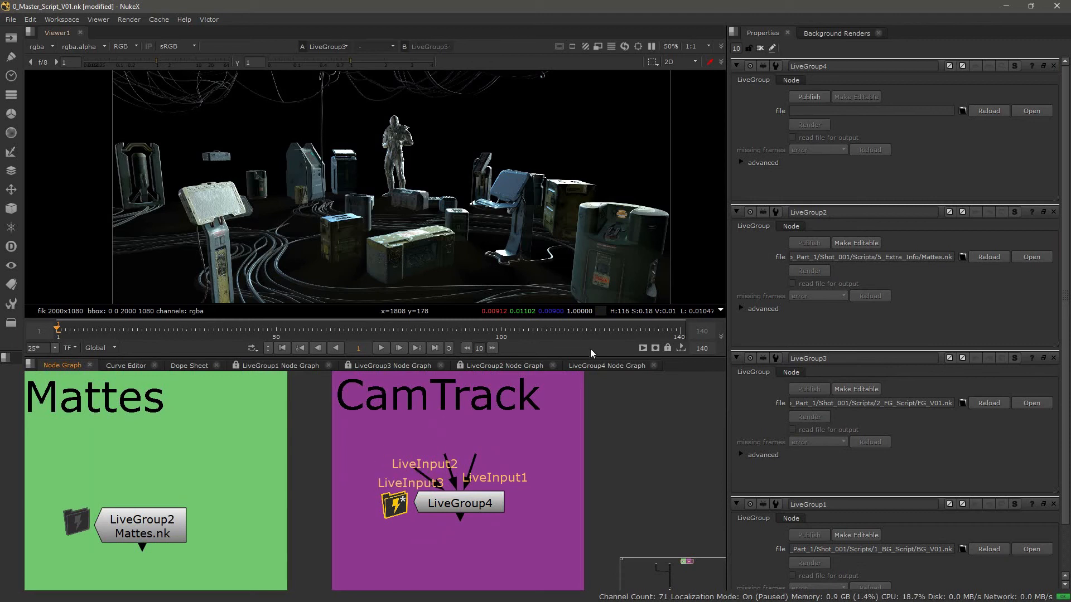
click(607, 365)
scroll(430, 411, up, 4)
drag(462, 446, 543, 414)
drag(329, 434, 156, 374)
middle_drag(232, 497, 295, 441)
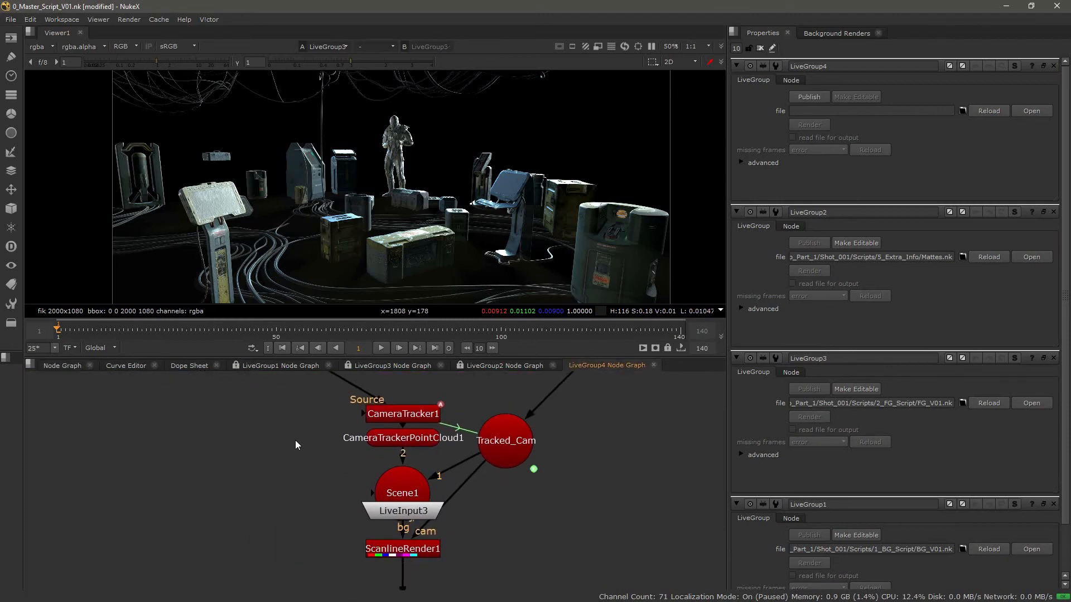
drag(410, 511, 146, 494)
click(213, 443)
middle_drag(116, 427, 121, 511)
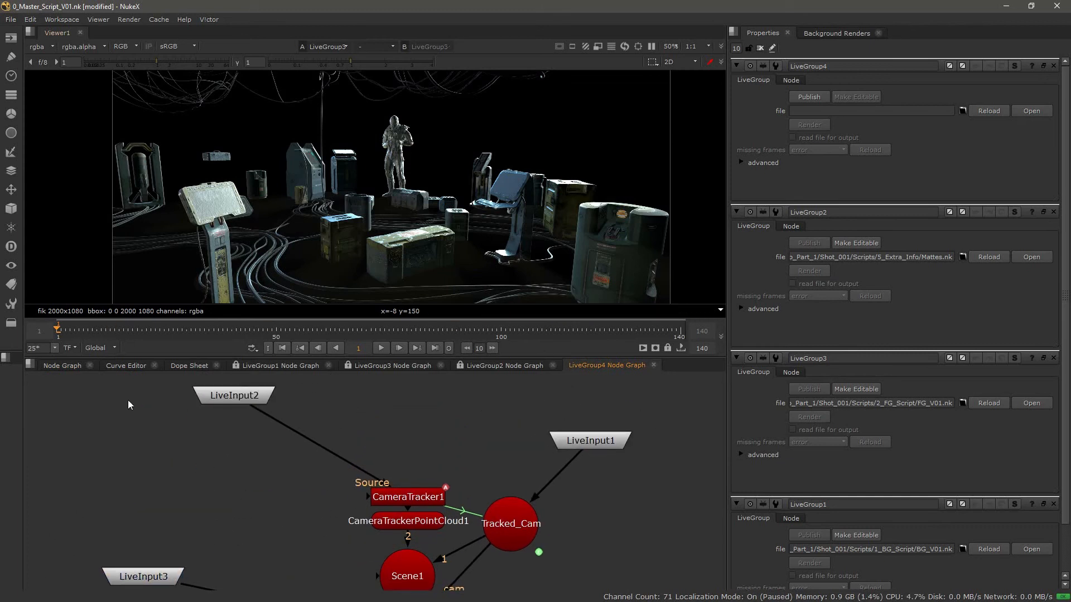
middle_drag(241, 552, 358, 532)
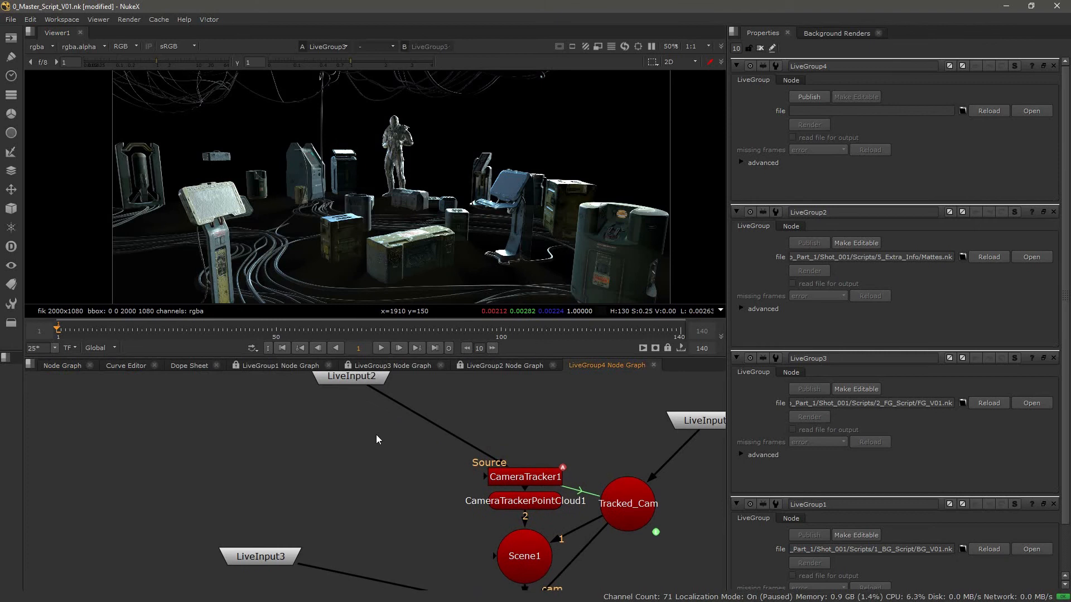
Rename the LiveInput2 node feeding the CameraTracker as CameraTrack and check the label on the LiveGroup in the main graph.
middle_drag(362, 392, 349, 450)
click(352, 431)
key(n)
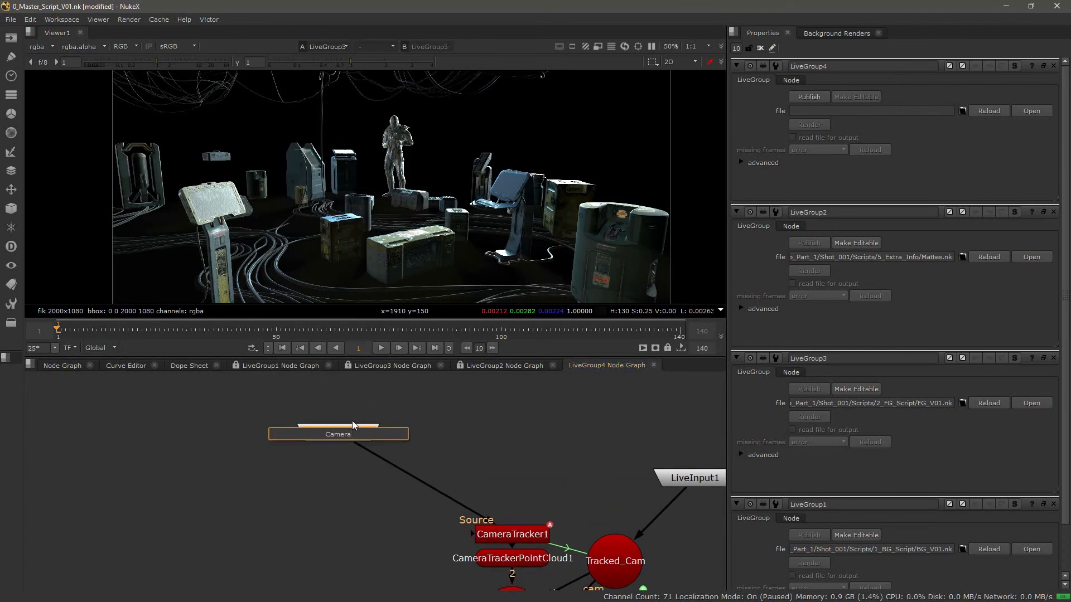
text(CameraTrack)
key(Return)
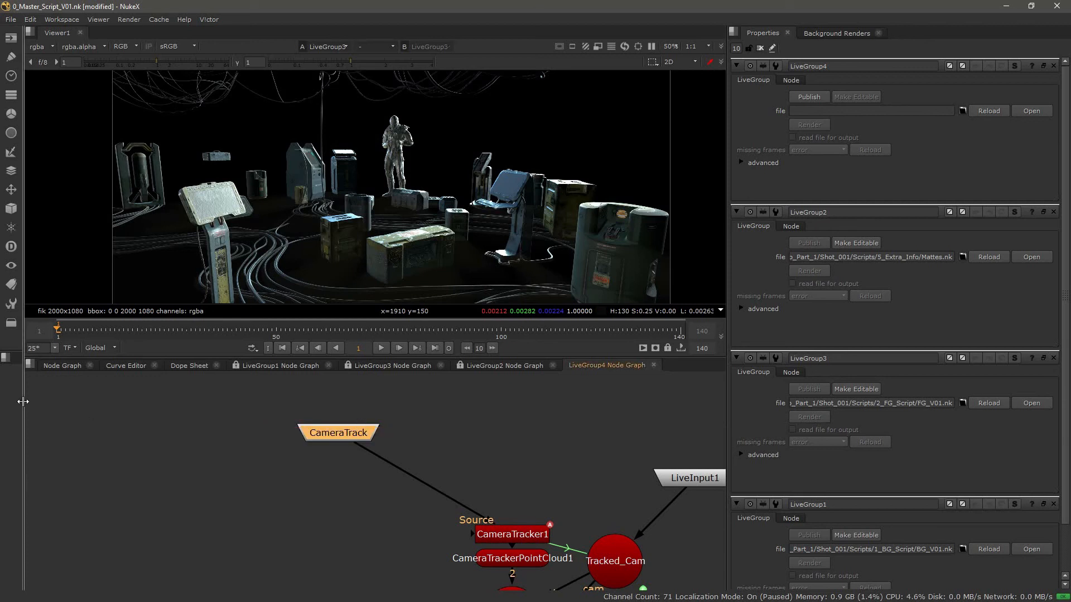
click(61, 365)
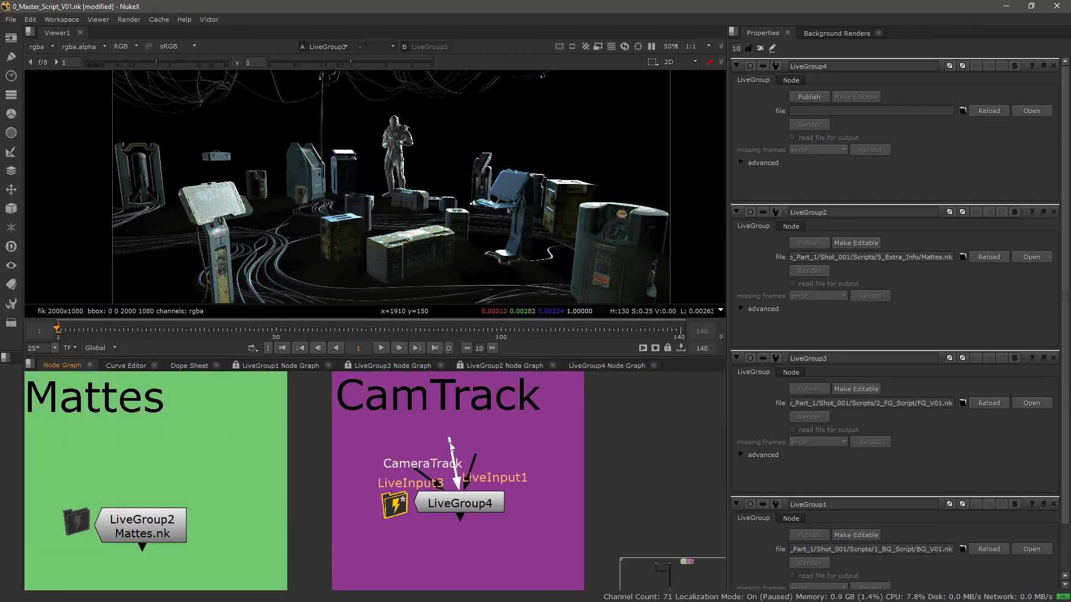
Delete all three input nodes inside the CamTrack LiveGroup and return to the main node graph.
click(591, 365)
middle_drag(320, 514, 171, 440)
click(92, 545)
key(Delete)
middle_drag(396, 470, 382, 541)
click(538, 474)
key(Delete)
click(185, 433)
key(Delete)
middle_drag(160, 471, 252, 417)
click(57, 365)
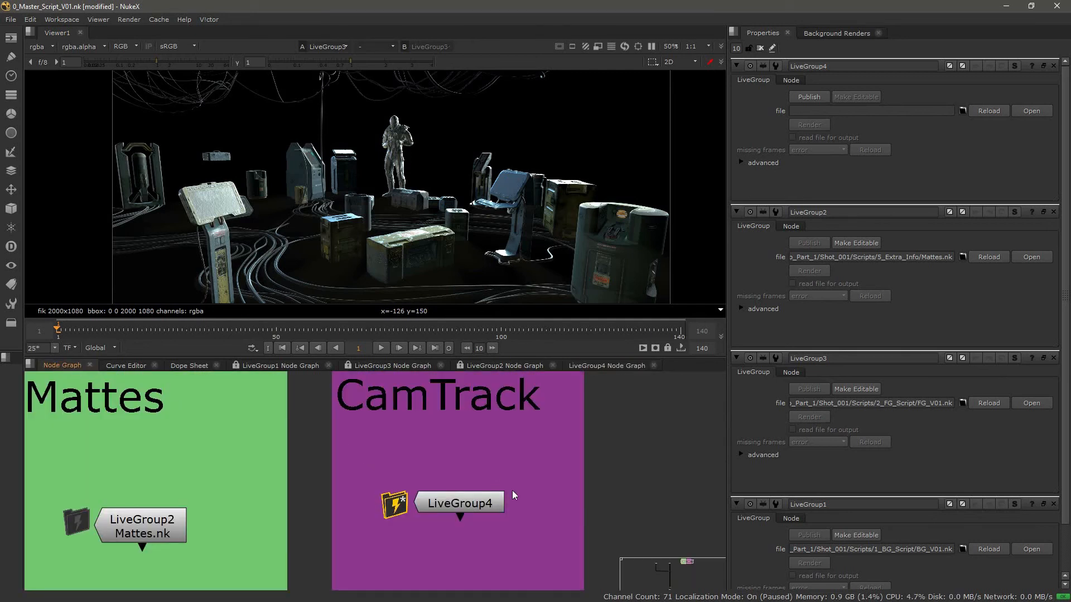
Expose Tracked_Cam's translate and rotate controls as user knobs on the CamTrack LiveGroup.
click(628, 364)
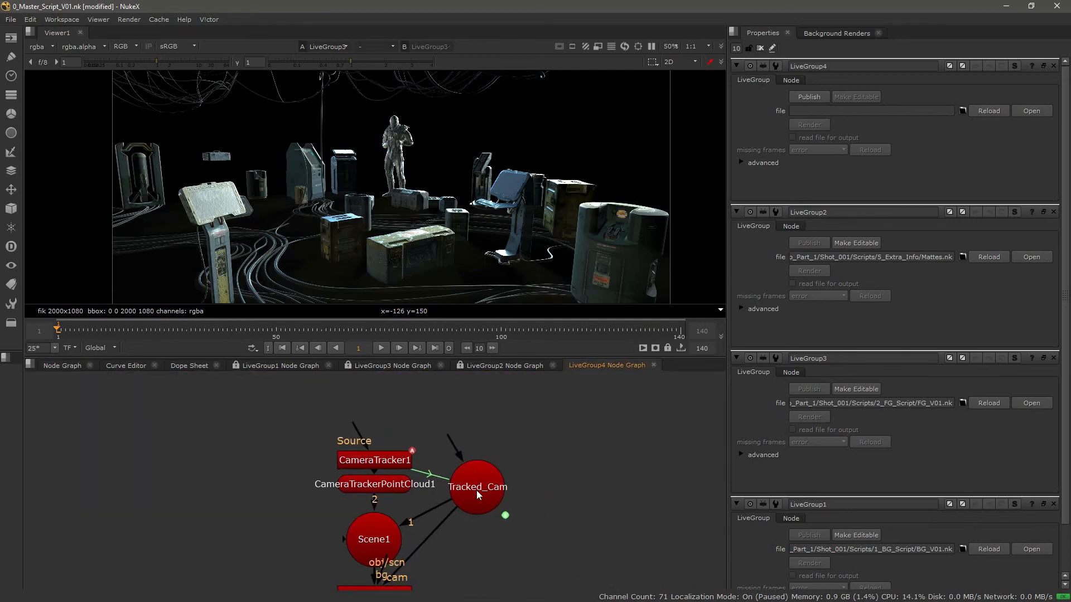
double_click(476, 490)
click(47, 365)
double_click(466, 503)
click(772, 48)
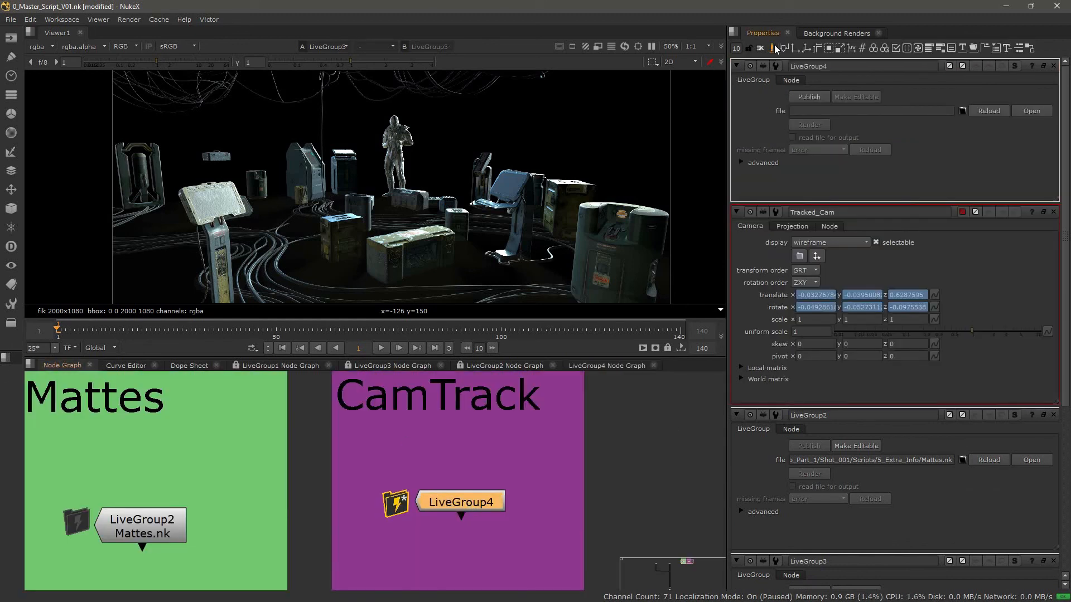
mouse_move(742, 290)
mouse_down()
mouse_move(782, 308)
mouse_move(760, 110)
mouse_up()
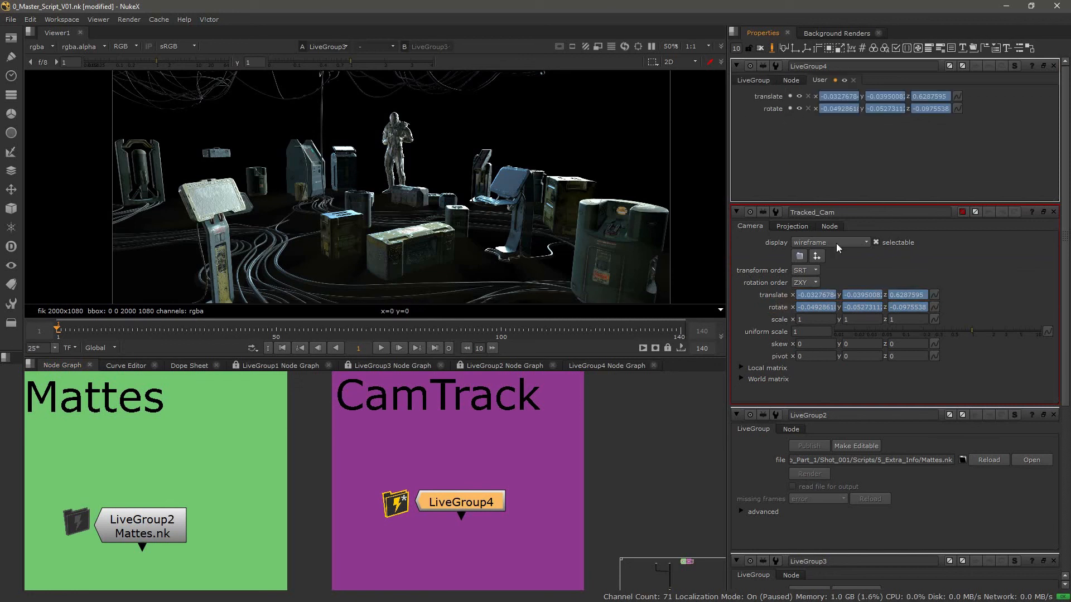
Add Tracked_Cam's projection controls from focal length through window roll to the CamTrack LiveGroup's user knobs.
click(803, 228)
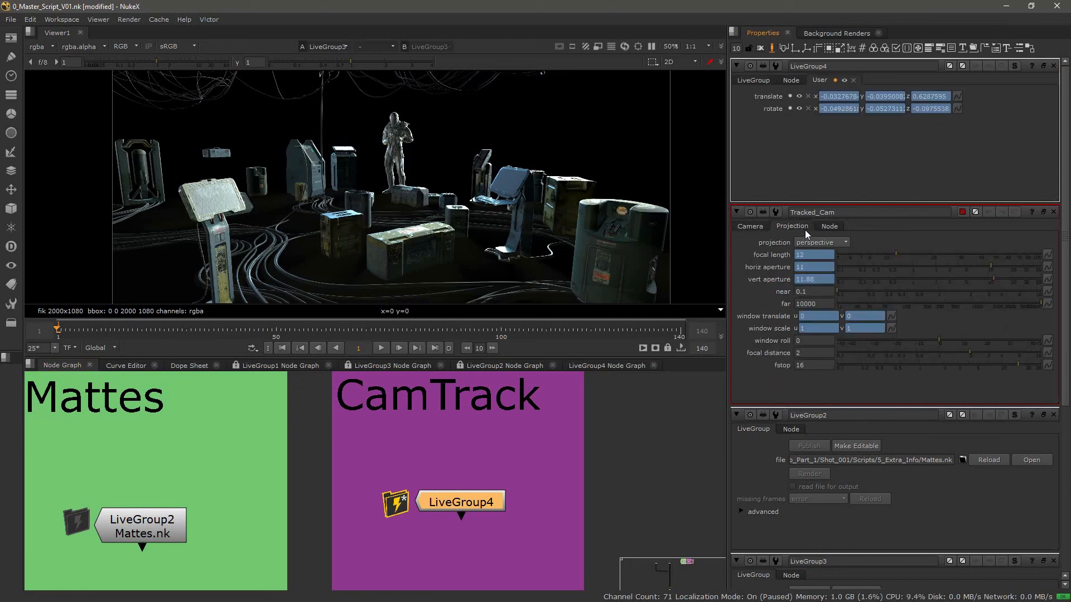
drag(740, 252, 792, 334)
drag(787, 213, 781, 115)
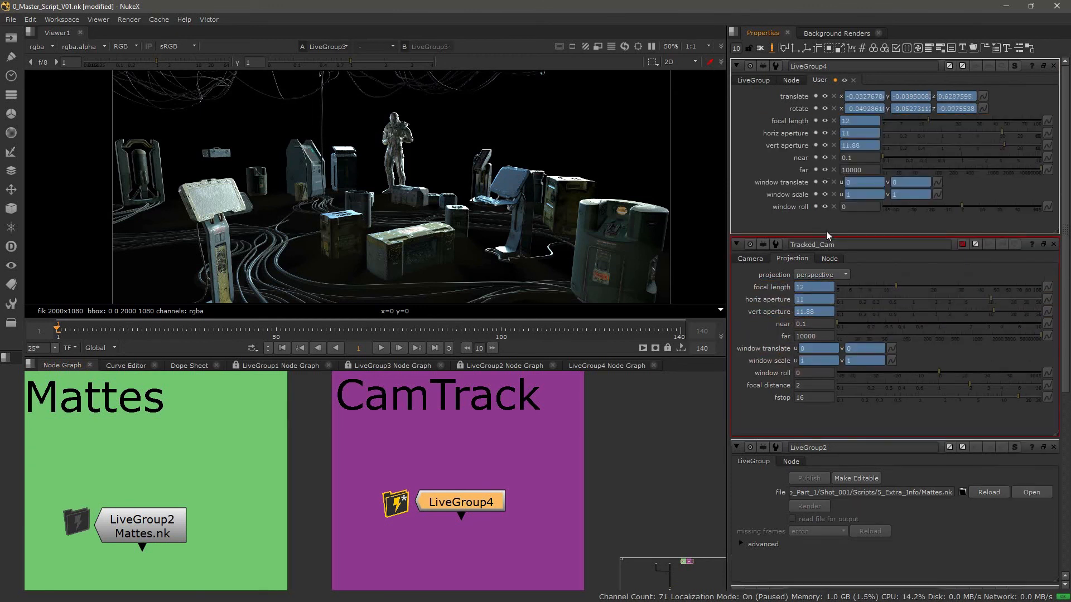
Label the LiveGroup's User tab Camera, set its name to CameraTrack and finish editing the knobs.
double_click(835, 81)
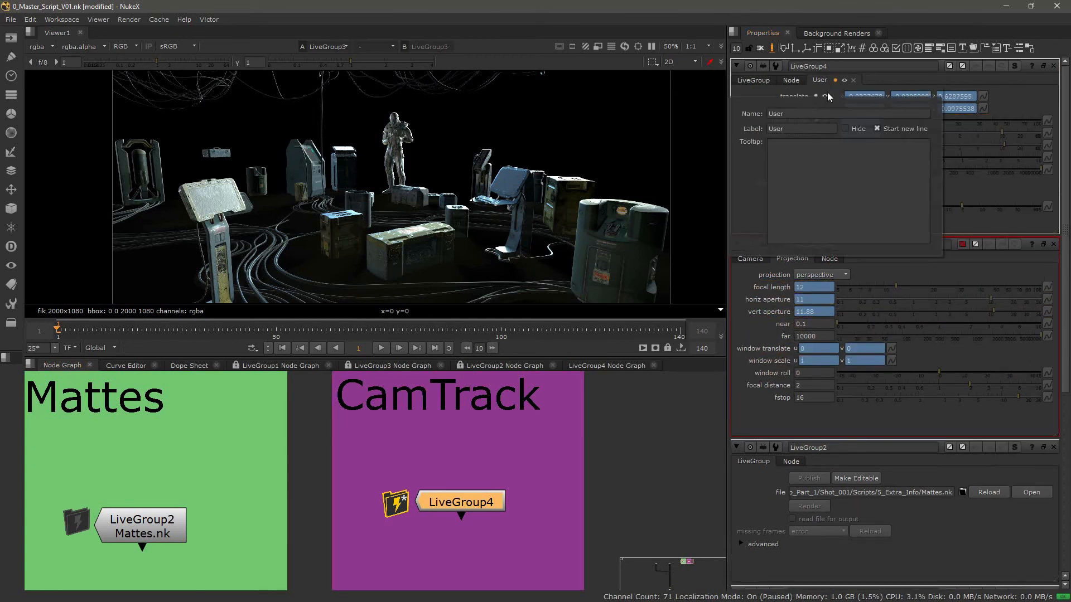
text(Camera)
click(792, 113)
double_click(792, 113)
text(Ca)
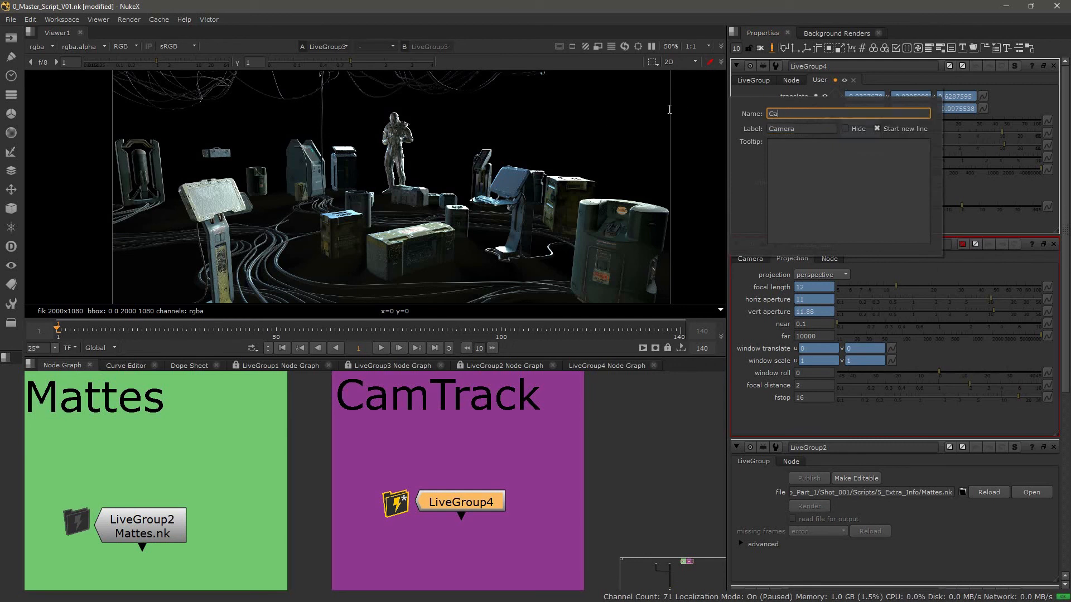
text(meraTrack)
click(1003, 186)
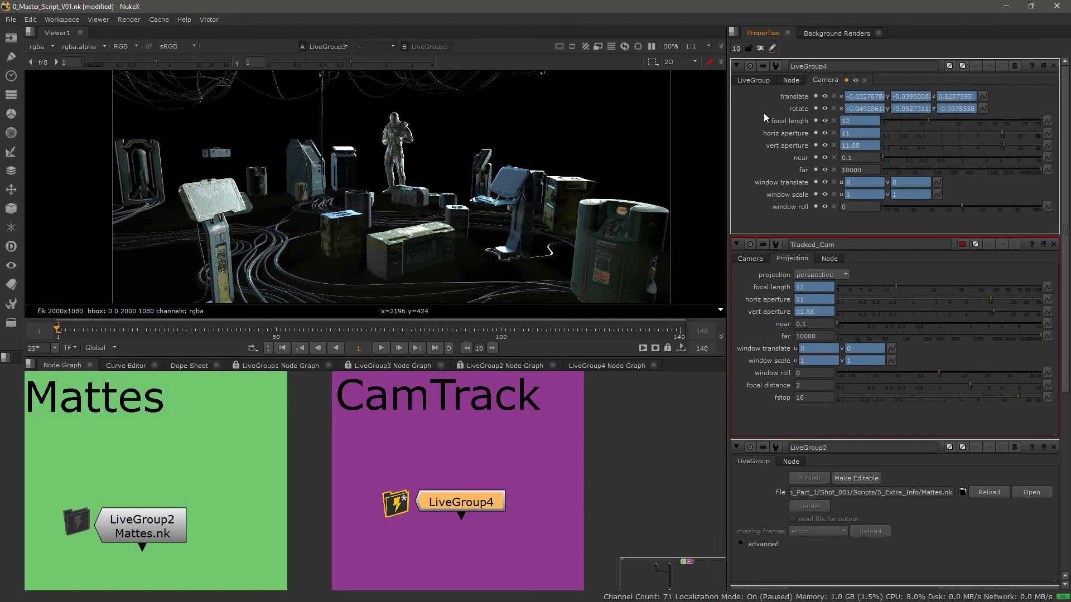
Publish the CamTrack LiveGroup as CameraTrack_v01.nk in the 5_Extra_Info folder.
click(754, 80)
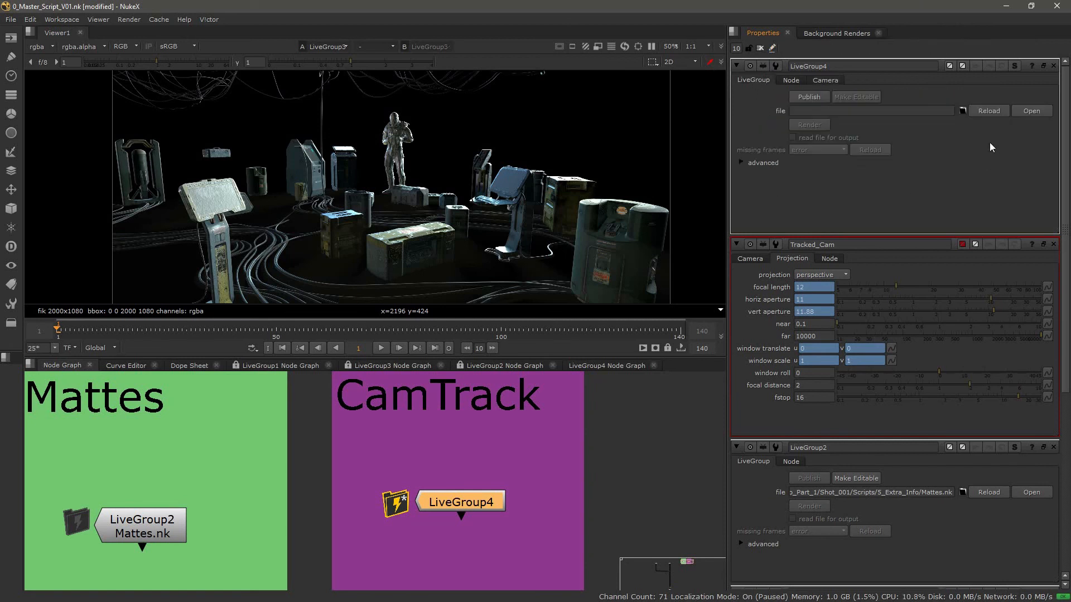
click(804, 96)
click(641, 290)
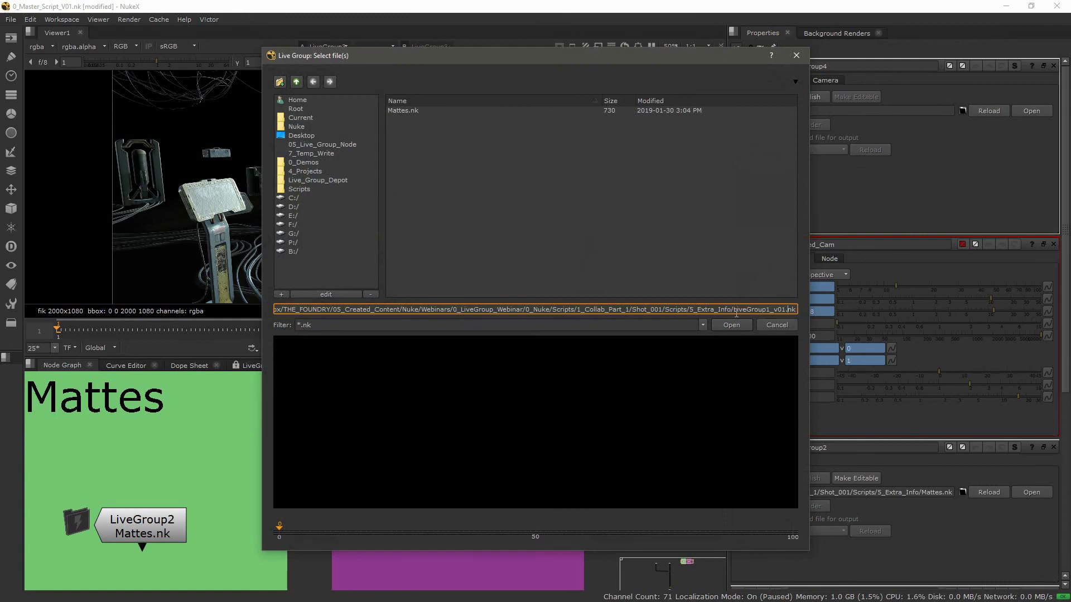
drag(734, 310, 771, 309)
text(Camera)
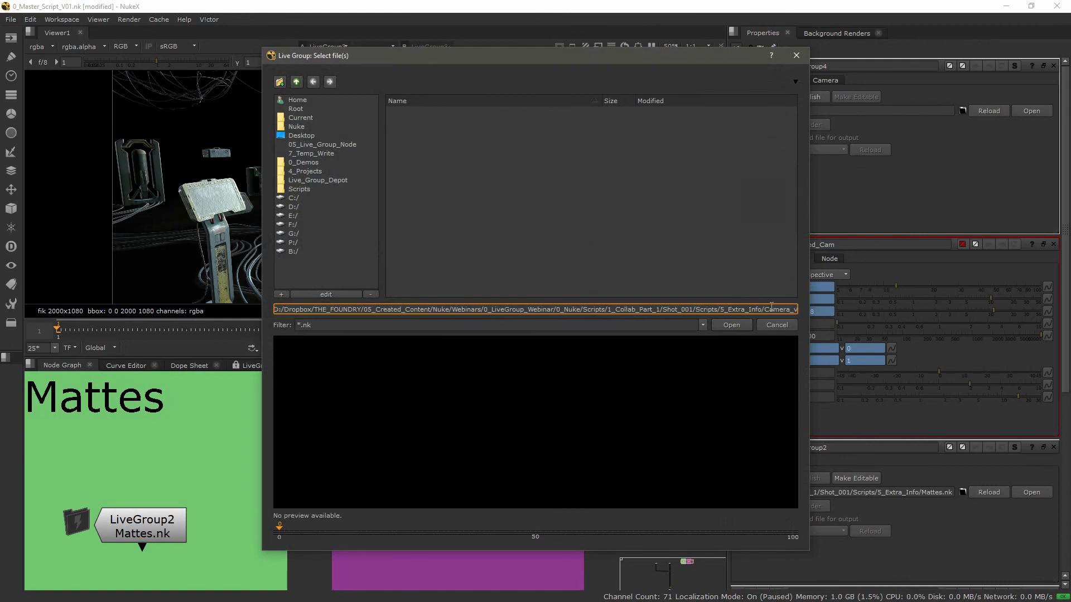
text(Trac)
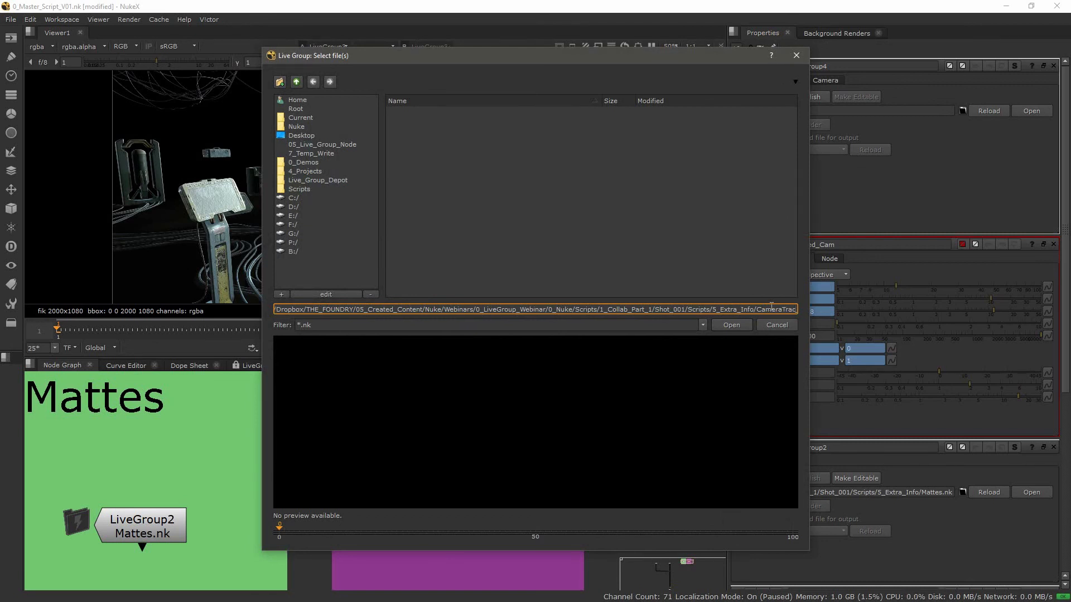
text(k_v01.nk)
key(Return)
click(510, 310)
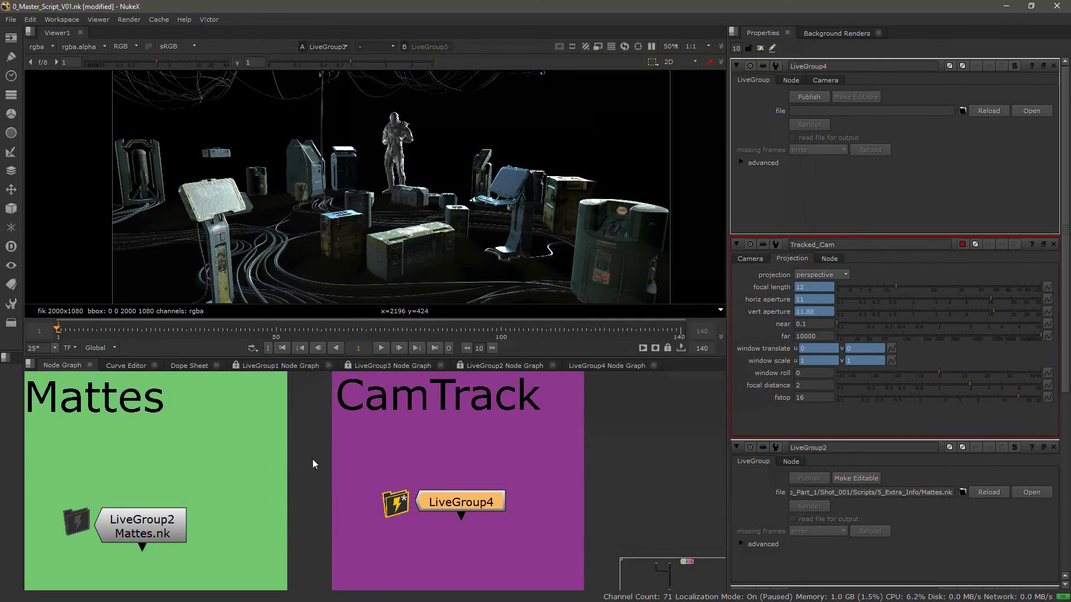
Review the master script's node graph, covering the published LiveGroups and the branches leading into the final Merge.
scroll(304, 446, down, 5)
middle_drag(194, 470, 436, 463)
middle_drag(349, 525, 443, 414)
middle_drag(387, 543, 317, 442)
drag(222, 428, 516, 555)
middle_drag(235, 407, 225, 485)
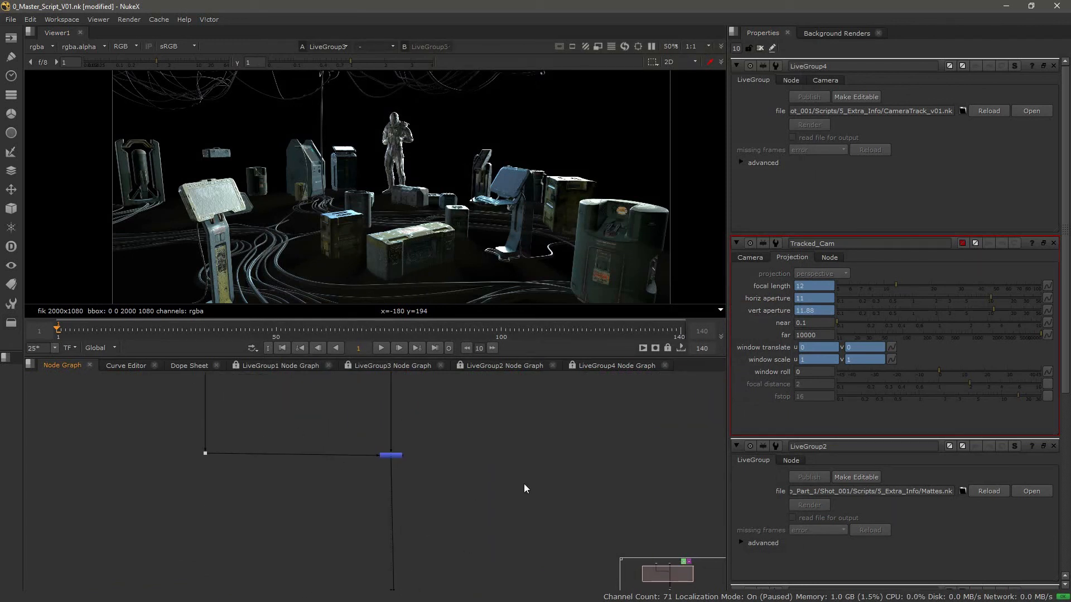
scroll(541, 461, down, 3)
scroll(349, 421, up, 3)
middle_drag(349, 420, 296, 512)
scroll(296, 511, up, 1)
drag(162, 432, 622, 497)
middle_drag(622, 496, 528, 504)
scroll(512, 495, up, 2)
click(499, 494)
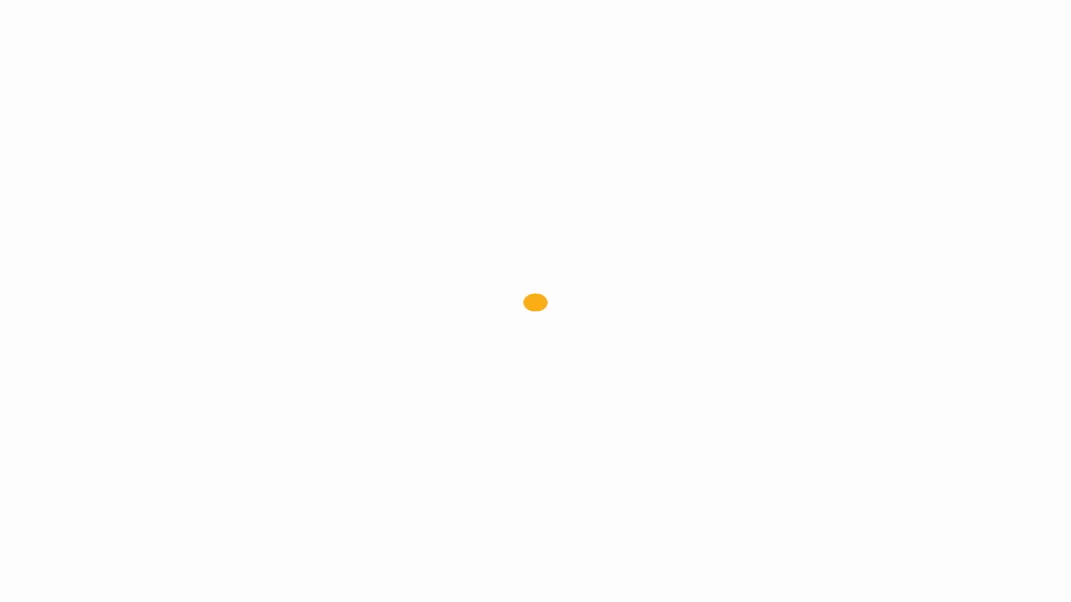